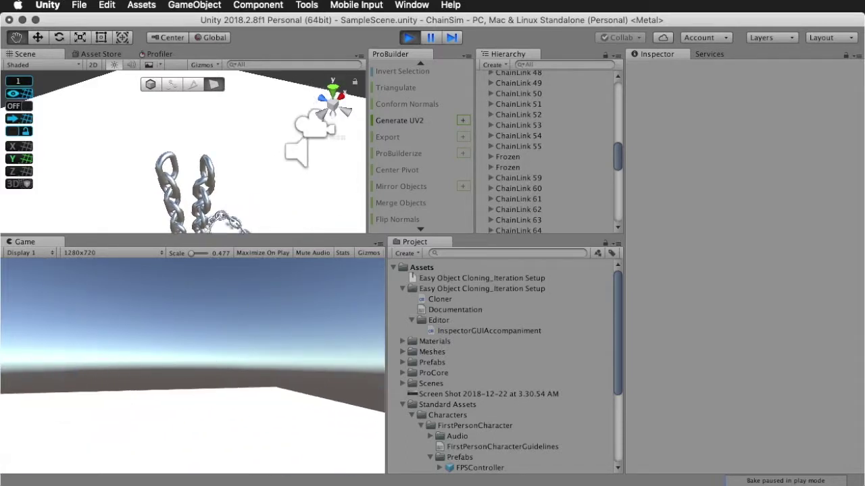
# Step: Walk around the running chain simulation to view the hanging chains from different positions
pyautogui.press('s')
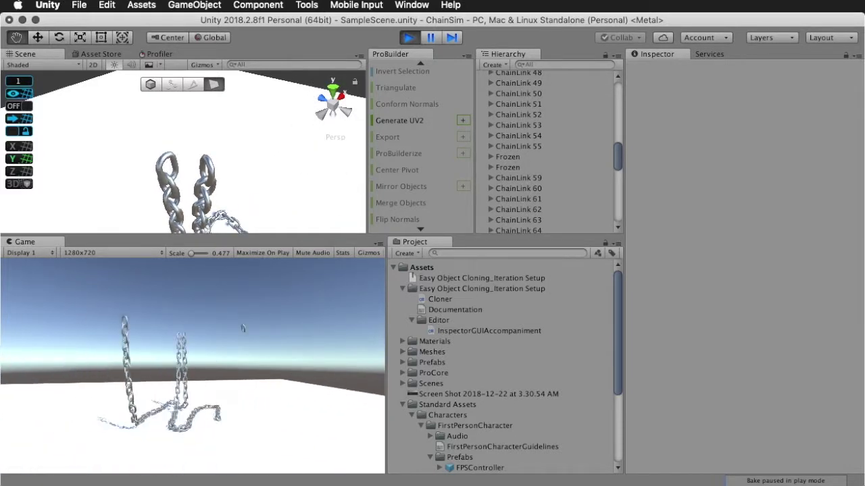
pyautogui.press('w')
pyautogui.press('a')
pyautogui.press('d')
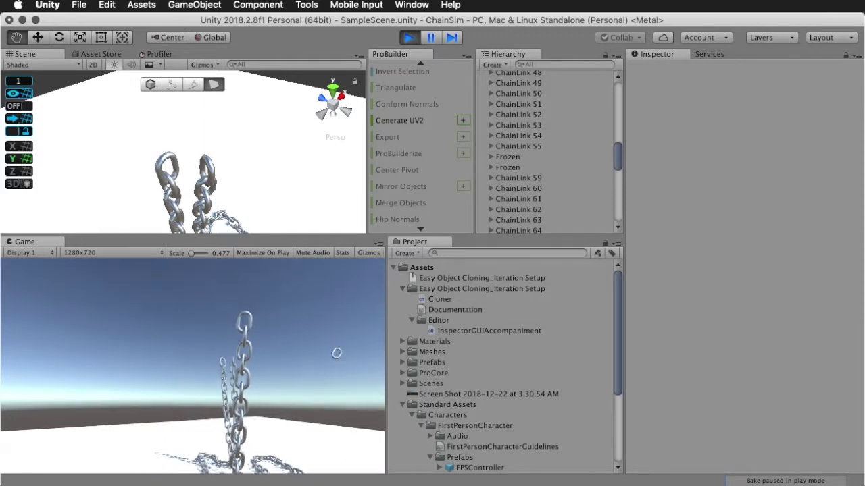
pyautogui.press('s')
pyautogui.press('d')
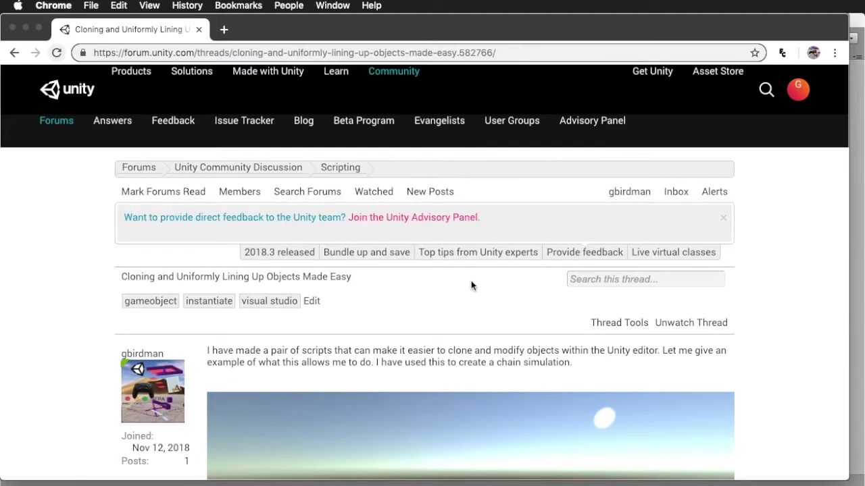
# Step: Read through the forum thread on cloning and uniformly lining up objects, down to its attached files
pyautogui.scroll(-1, 468, 287)
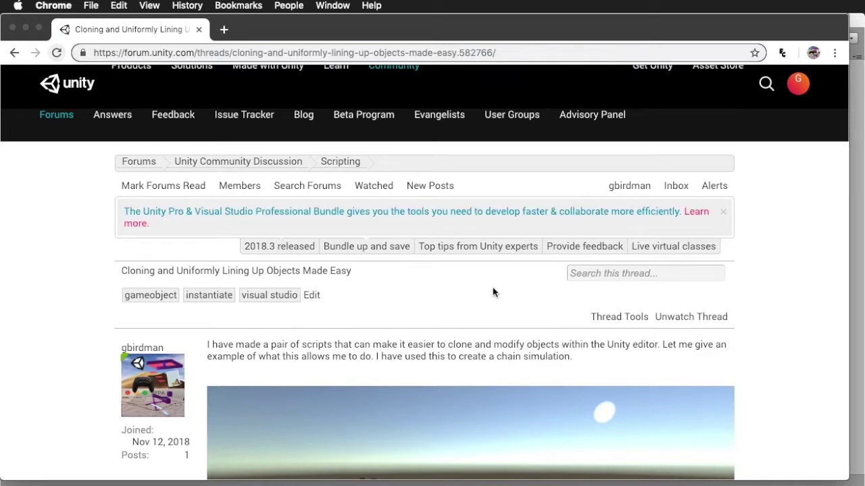
pyautogui.scroll(-4, 487, 285)
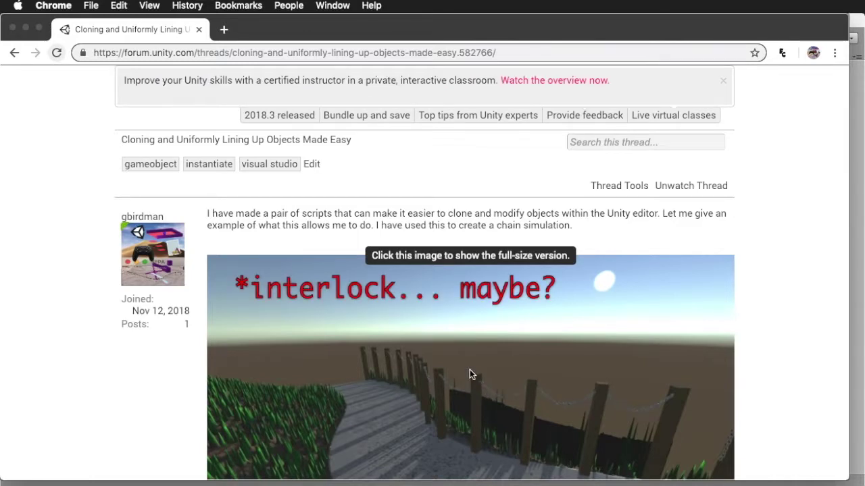
pyautogui.scroll(-5, 470, 372)
pyautogui.click(206, 216)
pyautogui.moveTo(206, 216); pyautogui.dragTo(415, 218)
pyautogui.scroll(3, 414, 218)
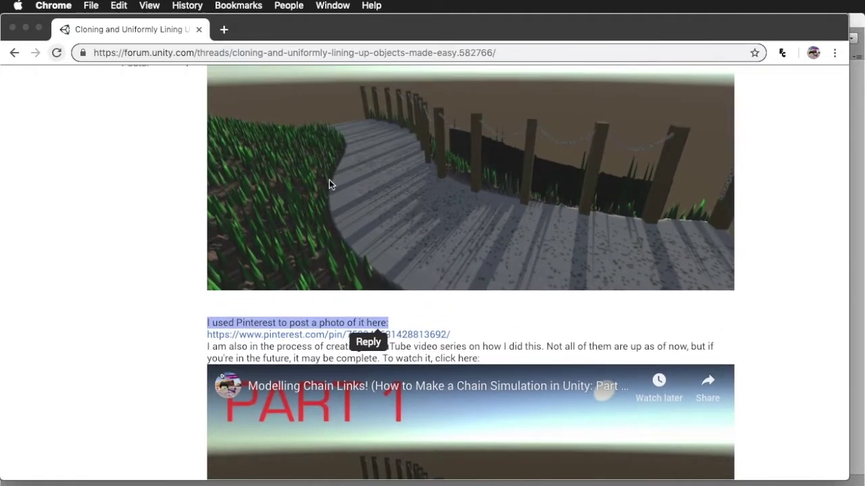
pyautogui.scroll(-9, 371, 194)
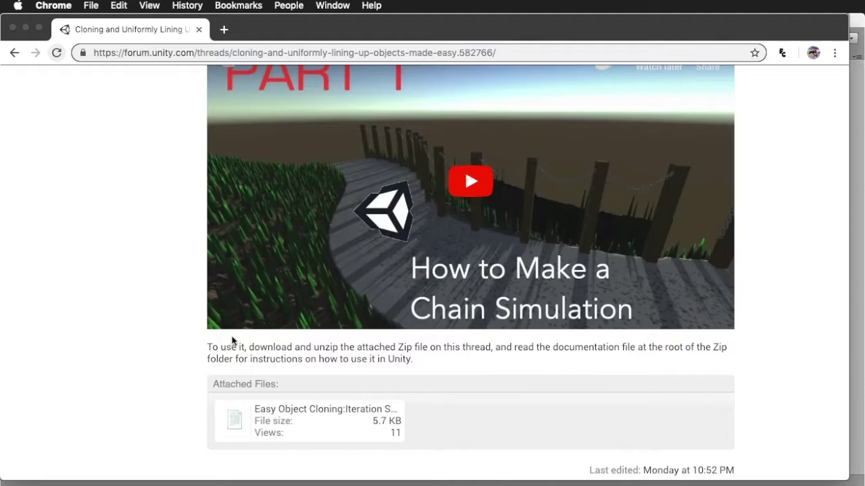
# Step: Read the usage note below the embedded video and download the attached Easy Object Cloning:Iteration Setup.zip
pyautogui.moveTo(208, 344); pyautogui.dragTo(375, 358)
pyautogui.click(374, 358)
pyautogui.scroll(-3, 358, 338)
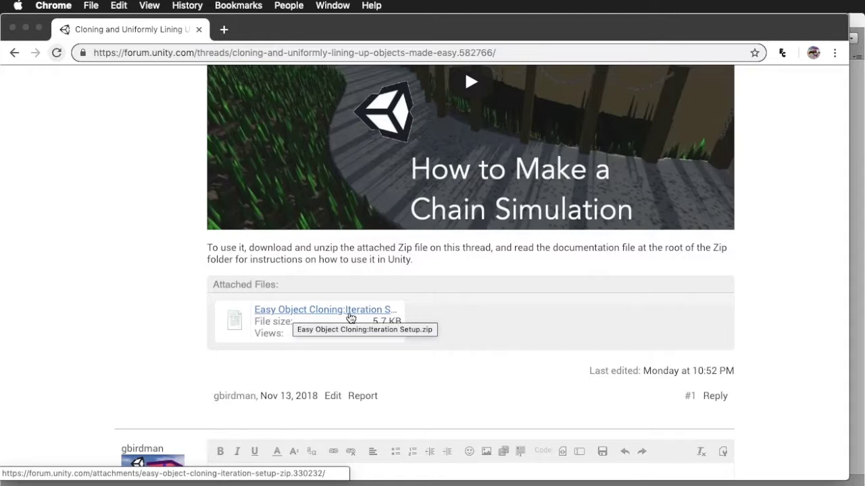
pyautogui.click(349, 315)
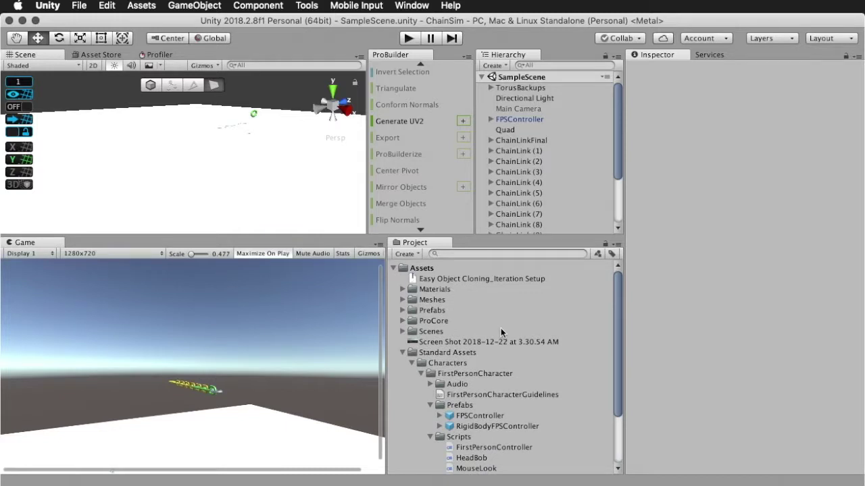
# Step: In Unity, extract the Easy Object Cloning_Iteration Setup archive within Assets and expand the extracted folder
pyautogui.click(467, 279)
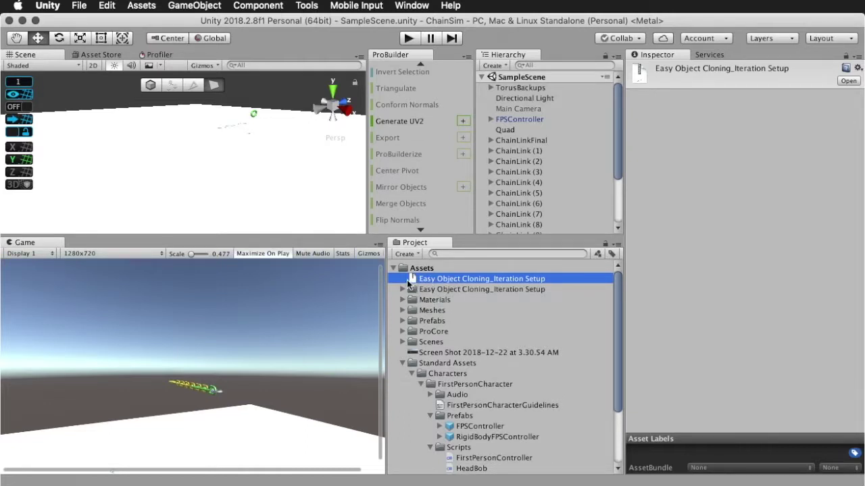
pyautogui.click(403, 290)
pyautogui.click(412, 290)
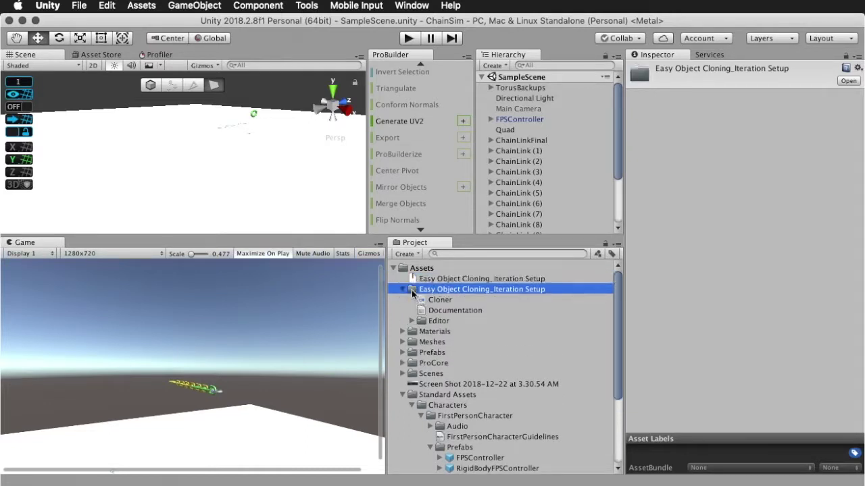
pyautogui.click(414, 279)
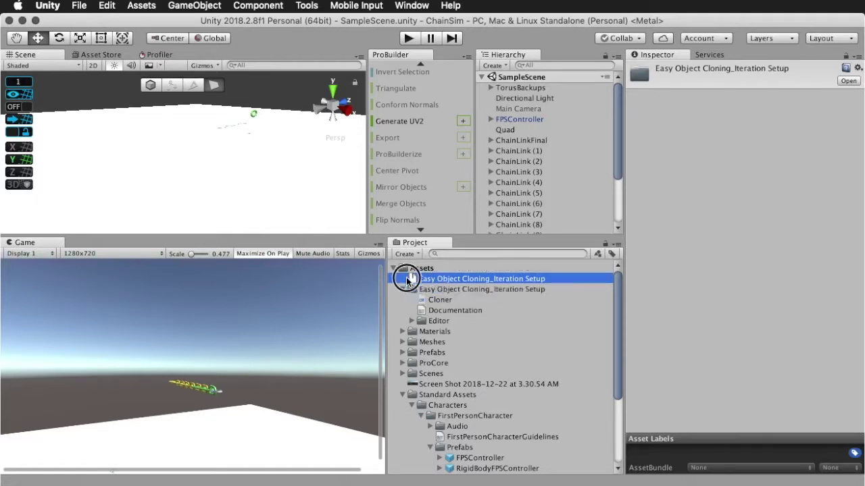
pyautogui.click(418, 289)
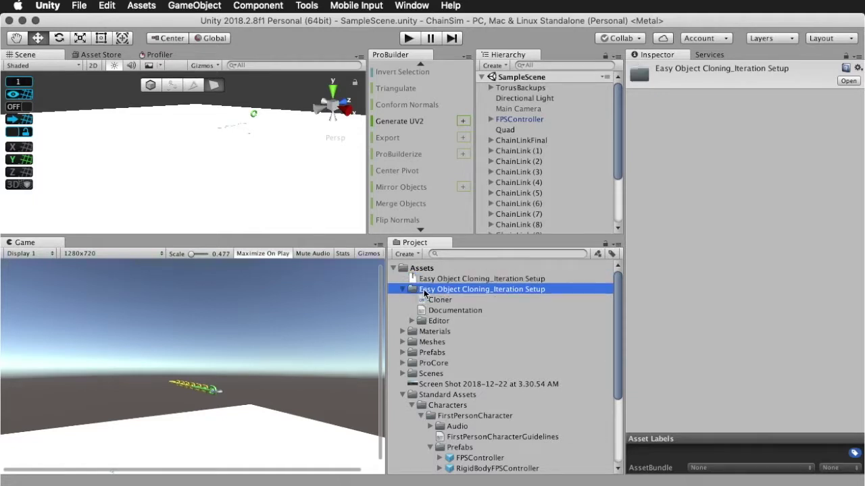
# Step: Examine the Cloner script and read through the Documentation file in the extracted folder
pyautogui.click(439, 301)
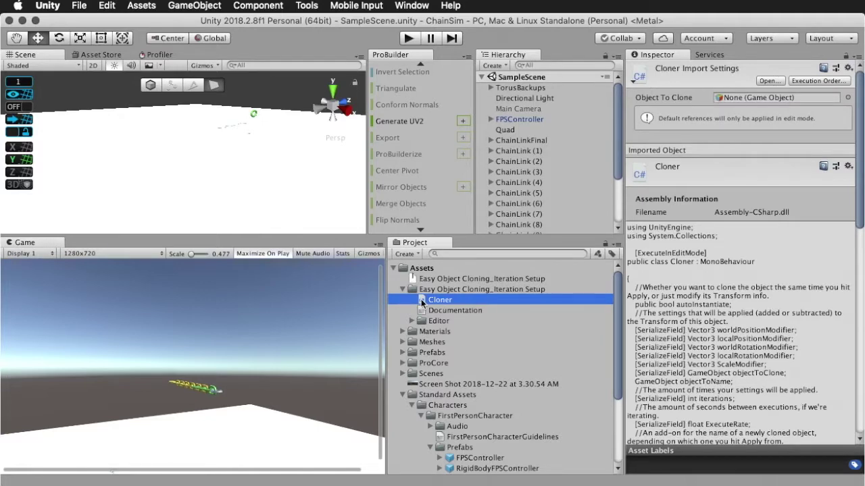
pyautogui.click(449, 310)
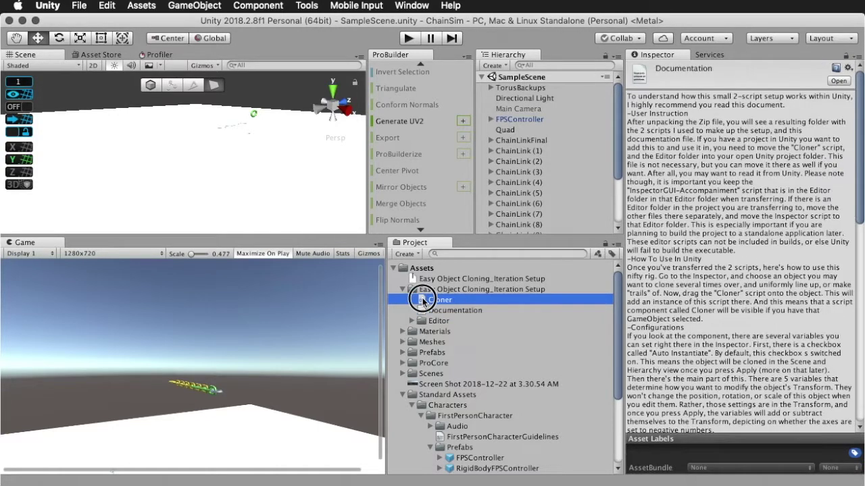
pyautogui.click(446, 301)
pyautogui.click(431, 311)
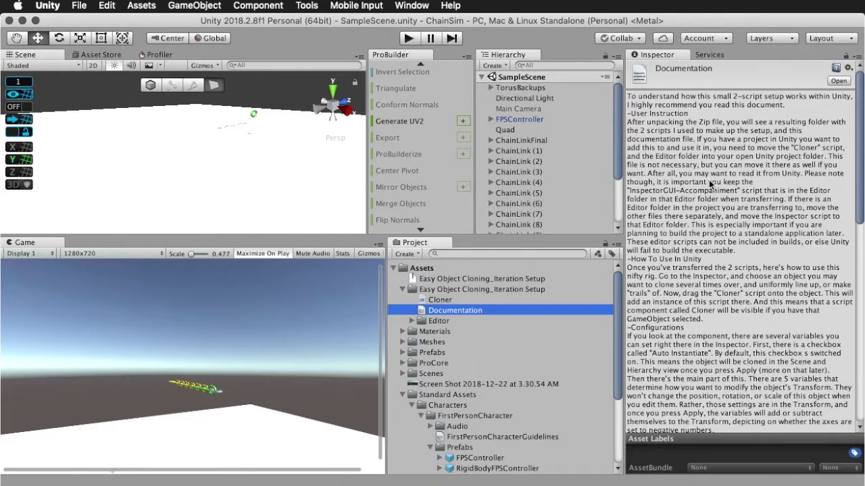
pyautogui.scroll(-10, 709, 184)
pyautogui.scroll(10, 709, 183)
# Step: Expand the Editor folder and examine the code of the InspectorGUIAccompaniment script
pyautogui.click(412, 320)
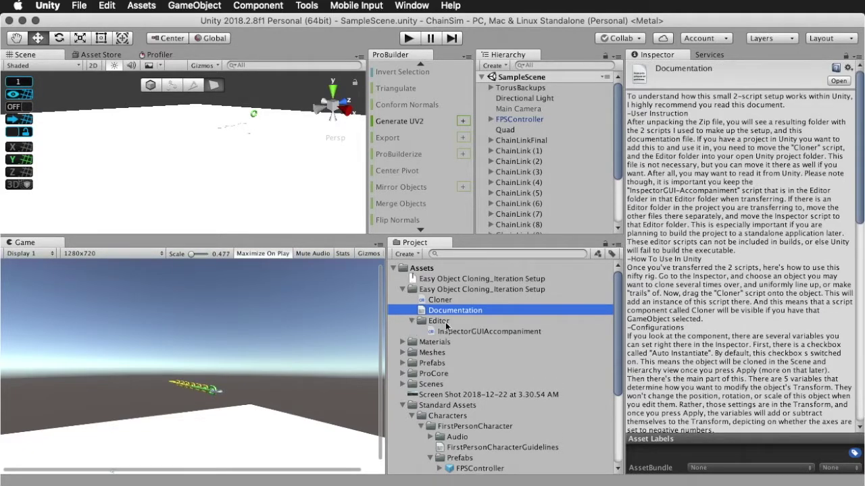
pyautogui.click(436, 322)
pyautogui.click(431, 332)
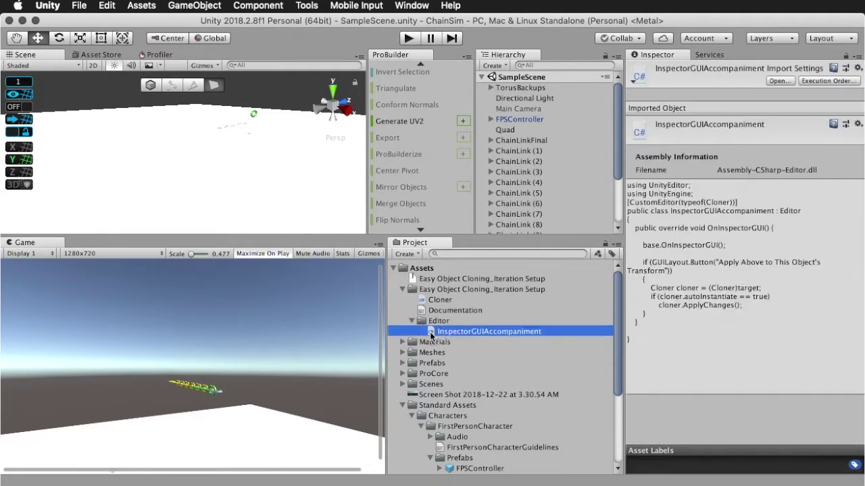
pyautogui.click(724, 261)
pyautogui.click(445, 302)
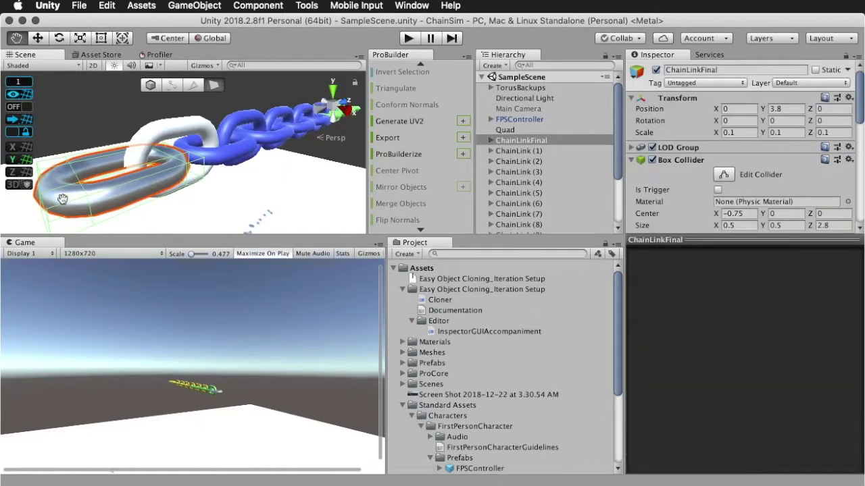
# Step: Expand ChainLinkFinal to examine its LOD child objects, then collapse it again
pyautogui.click(491, 139)
pyautogui.click(525, 190)
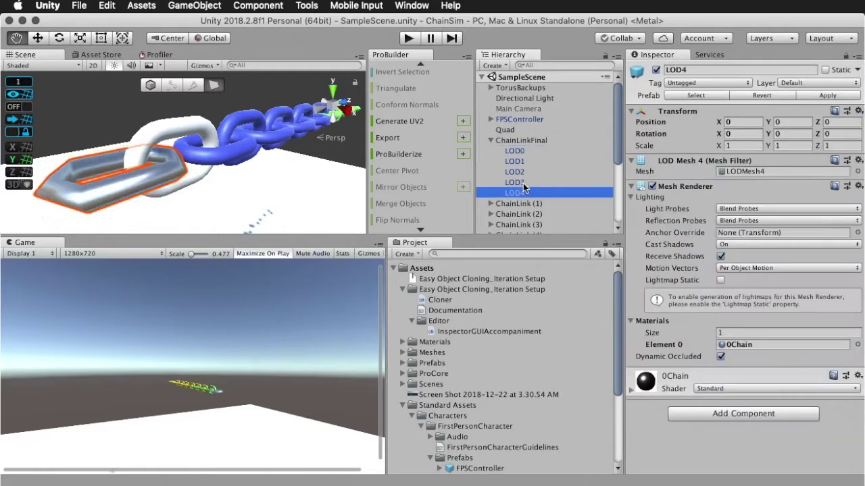
pyautogui.click(491, 140)
# Step: Delete all the copied links from ChainLink (1) through ChainLink (16), keeping the original ChainLinkFinal
pyautogui.click(512, 150)
pyautogui.scroll(-4, 516, 185)
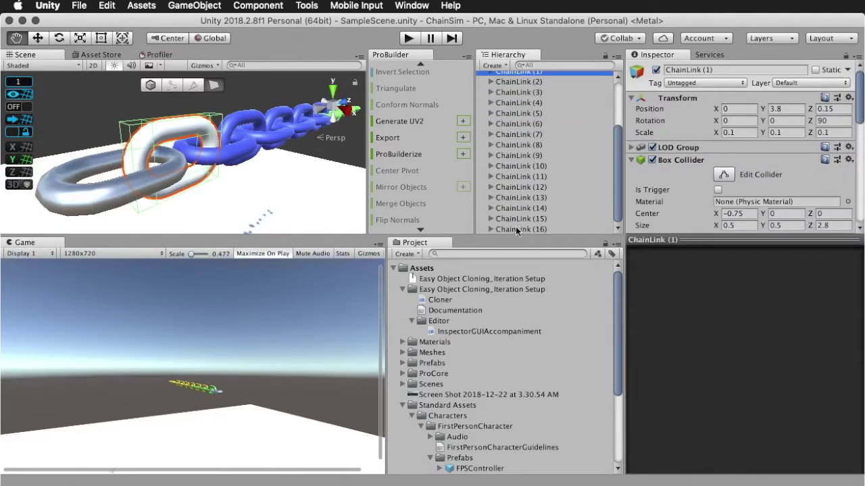
pyautogui.keyDown('shift'); pyautogui.click(516, 230); pyautogui.keyUp('shift')
pyautogui.rightClick(517, 169)
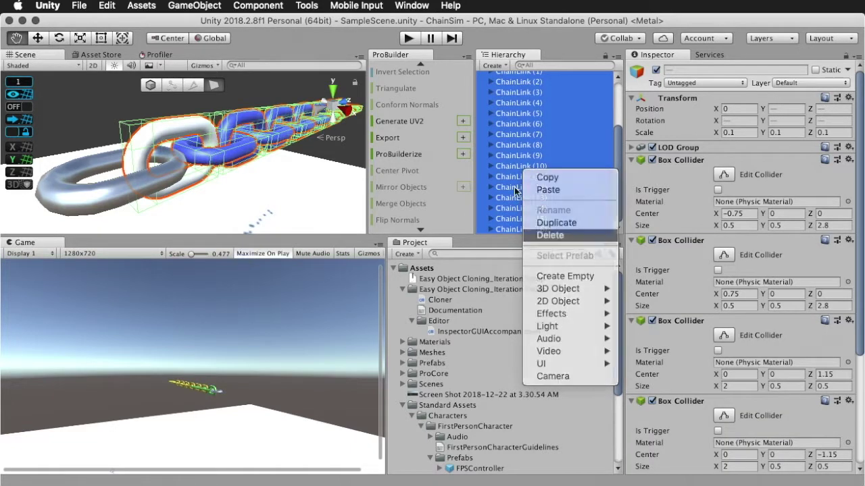
pyautogui.scroll(-6, 129, 152)
pyautogui.scroll(5, 162, 145)
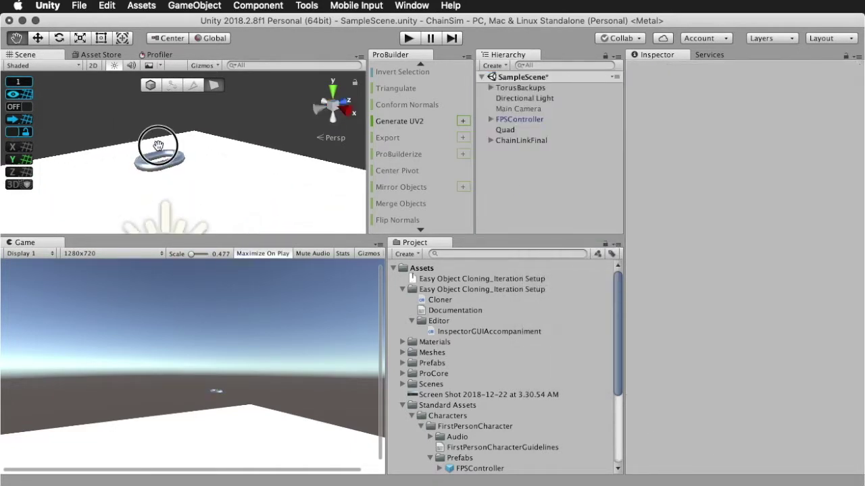
# Step: Add the Cloner script as a component to ChainLinkFinal, below its Rigidbody
pyautogui.moveTo(158, 146)
pyautogui.mouseDown()
pyautogui.moveTo(168, 155)
pyautogui.moveTo(155, 158)
pyautogui.mouseUp()
pyautogui.click(440, 299)
pyautogui.click(522, 140)
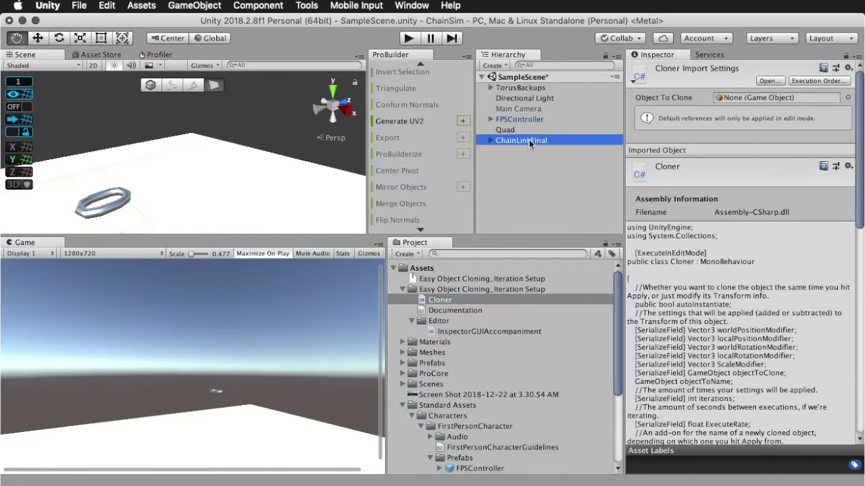
pyautogui.scroll(-10, 702, 172)
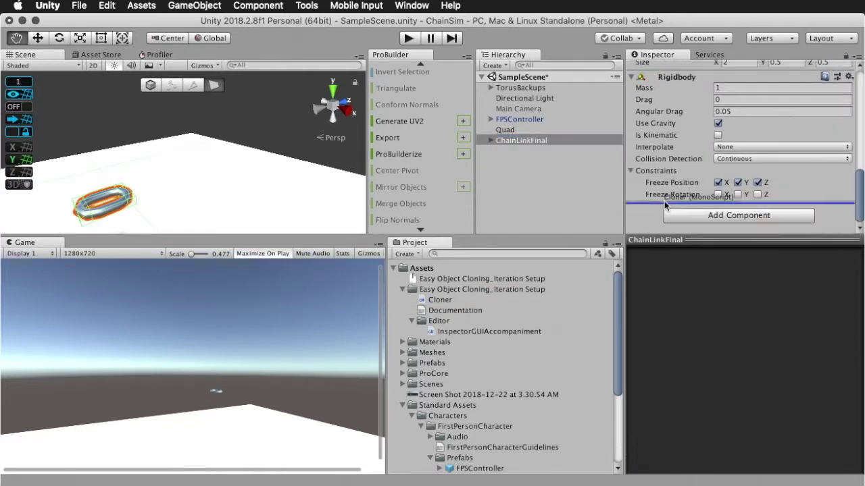
pyautogui.moveTo(664, 201); pyautogui.dragTo(659, 206)
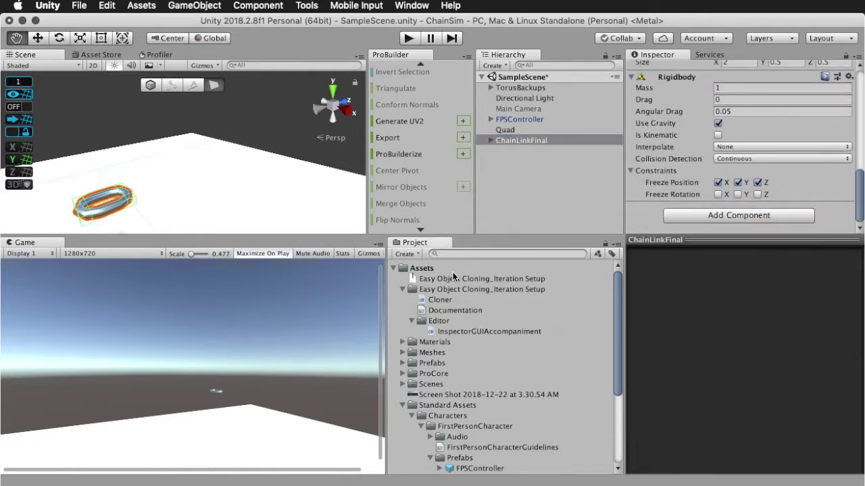
pyautogui.moveTo(445, 299); pyautogui.dragTo(677, 216)
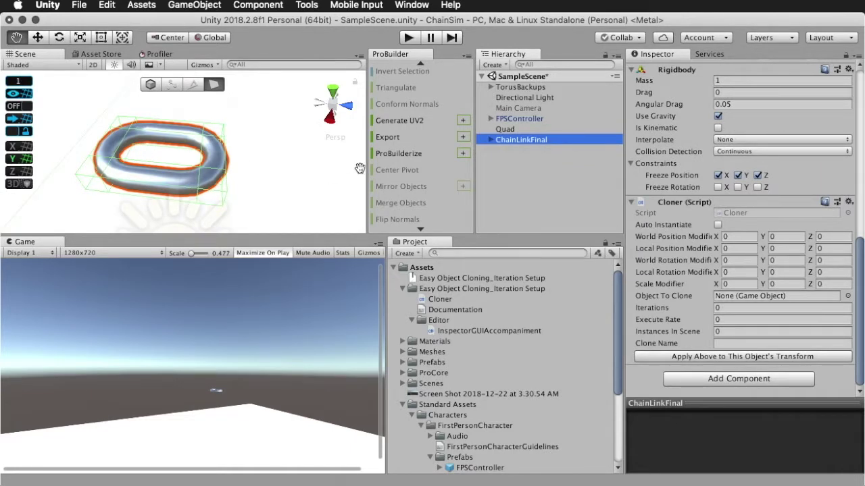
# Step: Assign ChainLinkFinal itself as the Cloner component's Object To Clone
pyautogui.moveTo(306, 164); pyautogui.dragTo(297, 164)
pyautogui.scroll(-5, 298, 164)
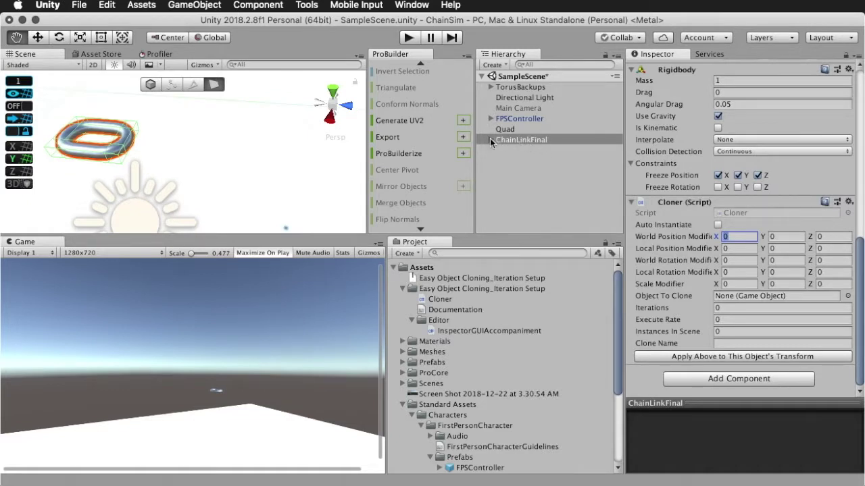
pyautogui.moveTo(507, 143)
pyautogui.mouseDown()
pyautogui.moveTo(724, 291)
pyautogui.moveTo(741, 313)
pyautogui.moveTo(729, 312)
pyautogui.mouseUp()
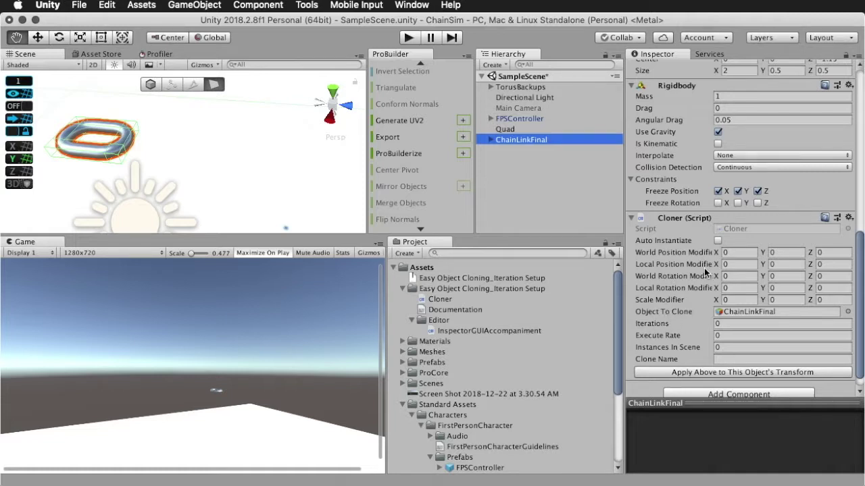
# Step: Try a Z position of 0.1 for ChainLinkFinal to test the spacing between links
pyautogui.scroll(10, 742, 243)
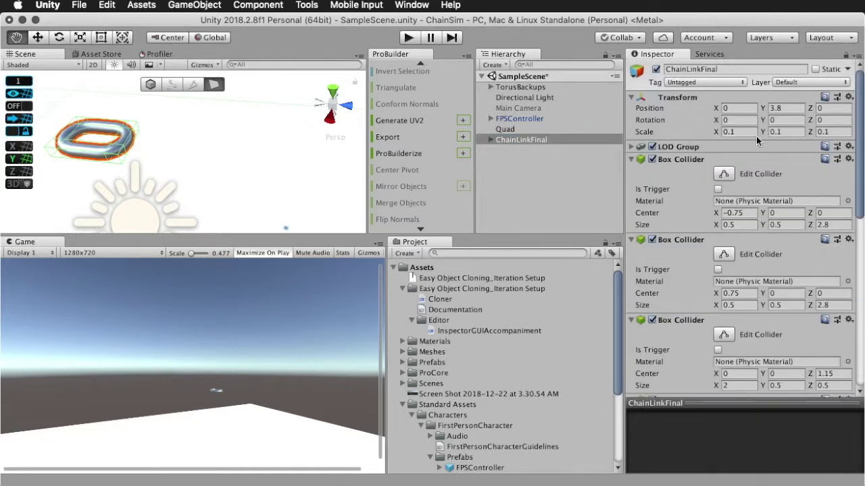
pyautogui.click(832, 108)
pyautogui.write('0.1')
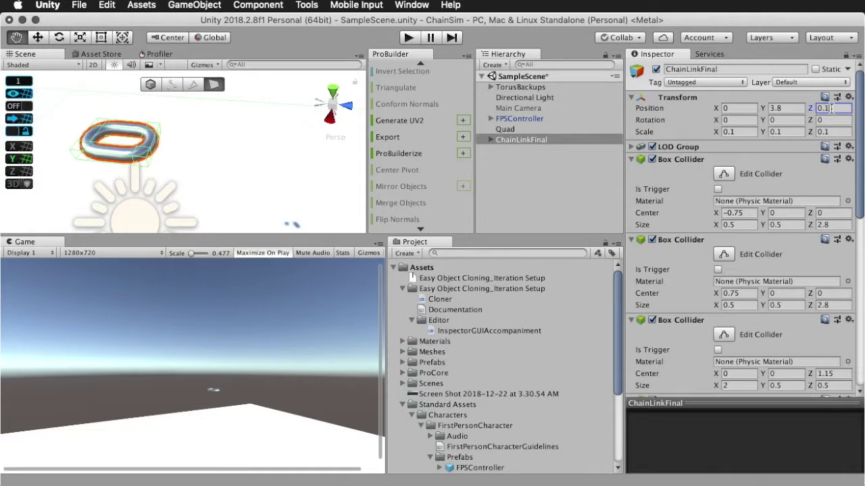
# Step: Set the Z value of the Cloner component's Local Position Modifier to 0.15
pyautogui.scroll(-10, 831, 108)
pyautogui.click(834, 249)
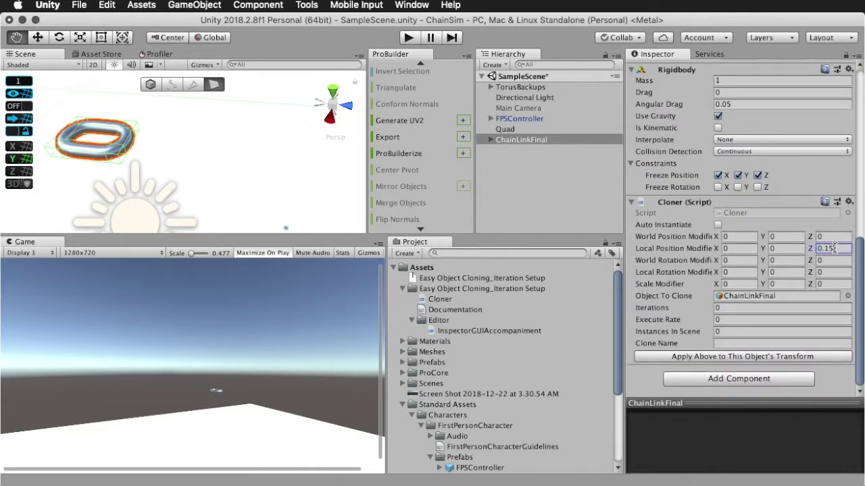
pyautogui.write('0.15')
pyautogui.press('Return')
pyautogui.click(648, 251)
pyautogui.press('f')
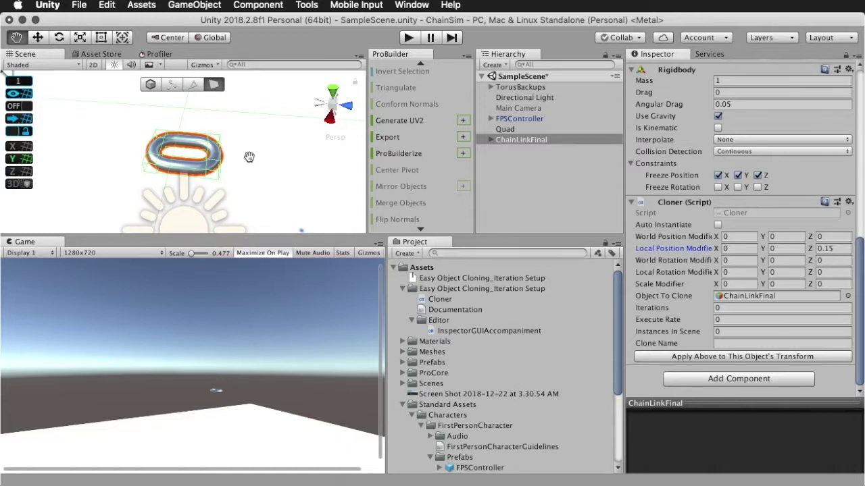
pyautogui.keyDown('alt'); pyautogui.moveTo(249, 158); pyautogui.dragTo(206, 132); pyautogui.keyUp('alt')
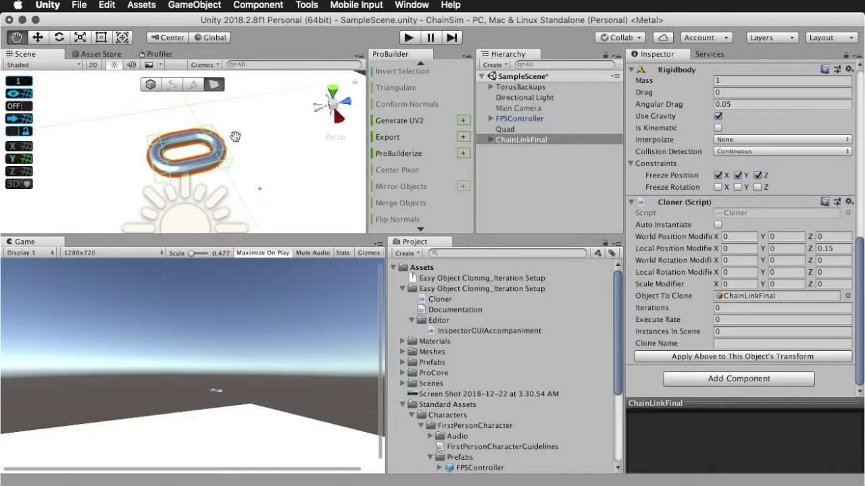
pyautogui.click(219, 150)
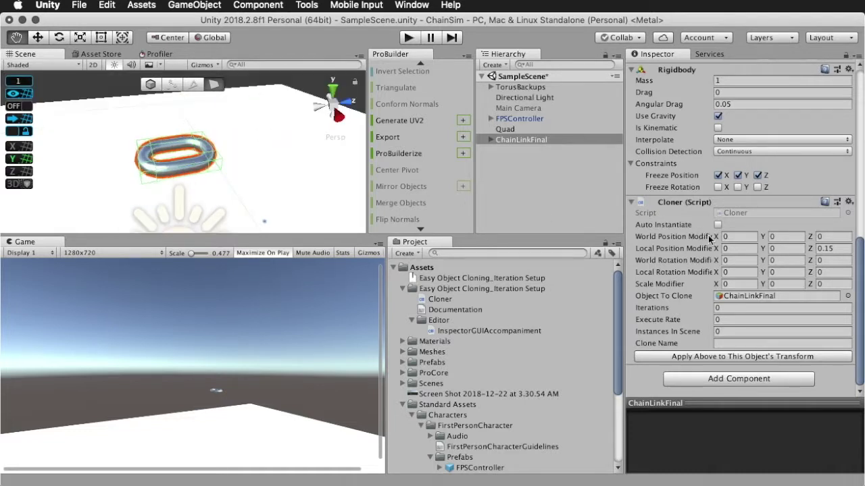
# Step: Set the Z value of the Cloner component's Local Rotation Modifier to 90
pyautogui.scroll(-10, 219, 173)
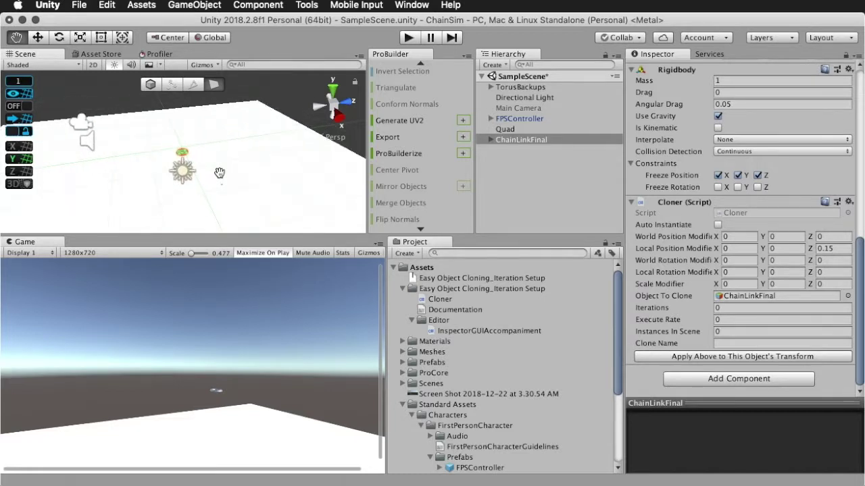
pyautogui.press('f')
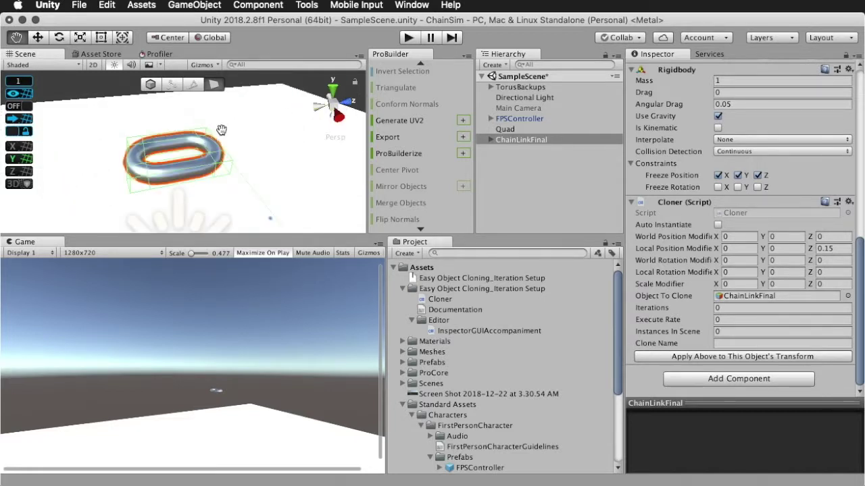
pyautogui.scroll(10, 774, 172)
pyautogui.click(783, 120)
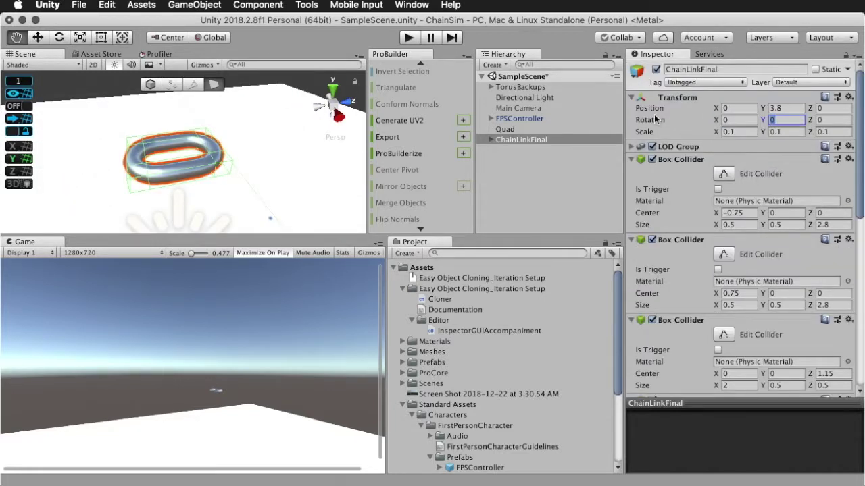
pyautogui.write('90')
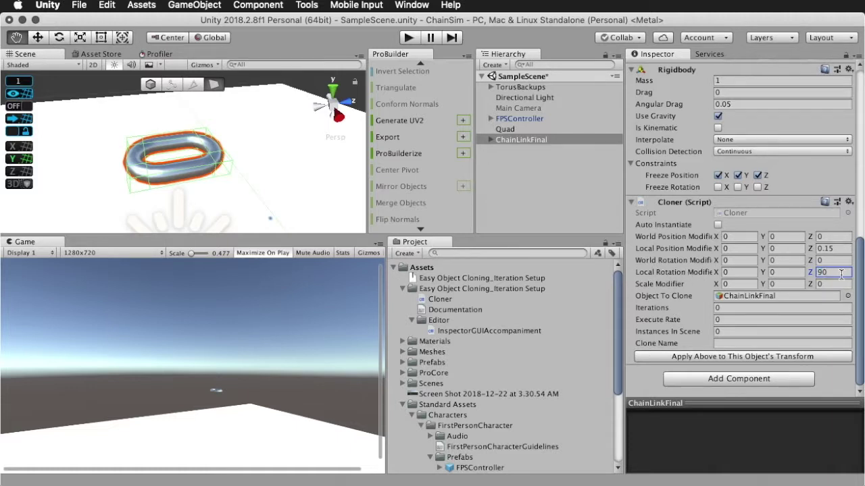
# Step: Try a Z rotation of 90 on ChainLinkFinal's Transform to preview how each link should turn
pyautogui.scroll(10, 793, 251)
pyautogui.click(826, 120)
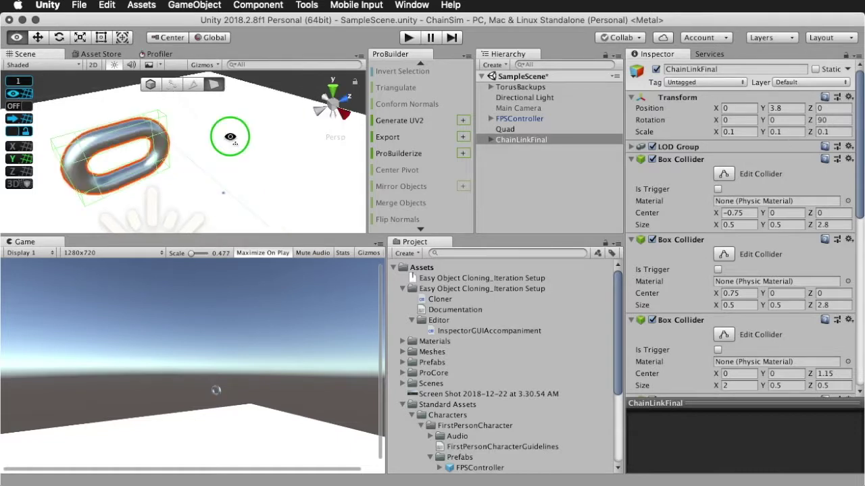
pyautogui.keyDown('alt'); pyautogui.moveTo(230, 137); pyautogui.dragTo(181, 134); pyautogui.keyUp('alt')
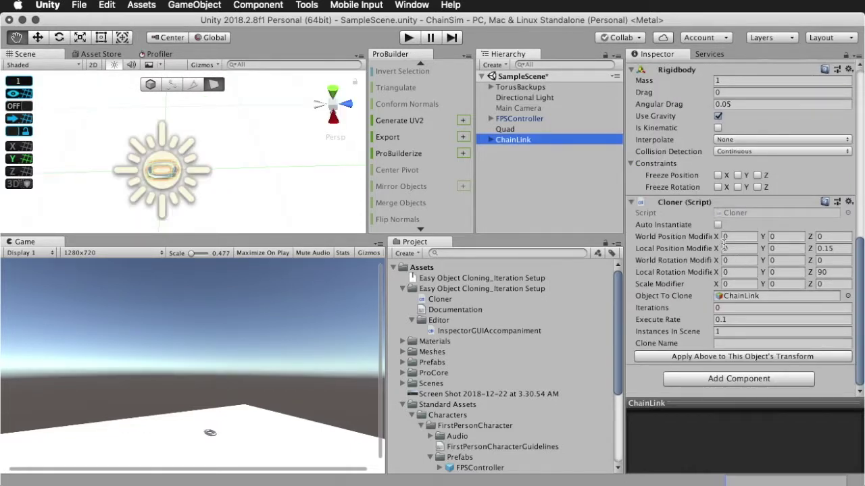
# Step: Review ChainLink's world and local position and rotation modifiers alongside the position and rotation in its Transform
pyautogui.click(725, 239)
pyautogui.click(785, 238)
pyautogui.click(832, 238)
pyautogui.click(833, 248)
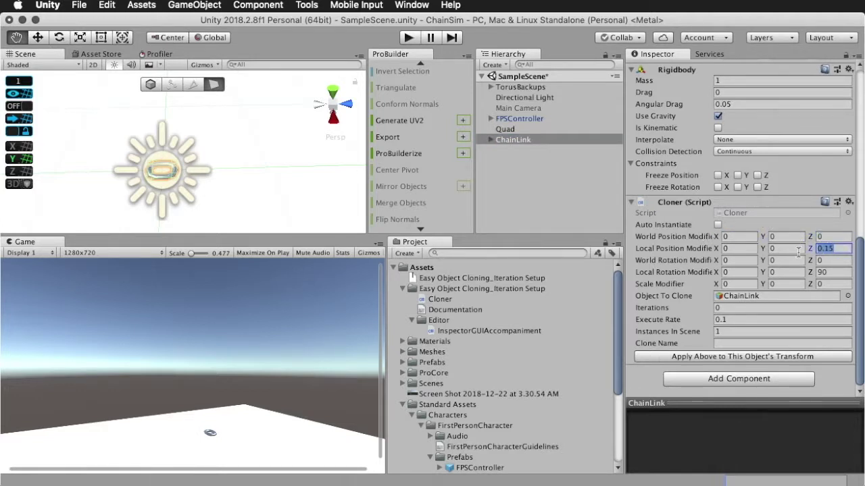
pyautogui.click(836, 271)
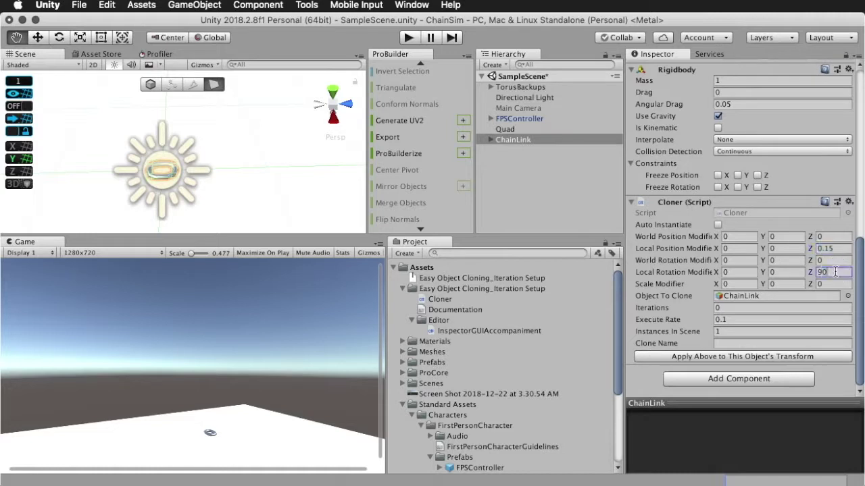
pyautogui.click(835, 248)
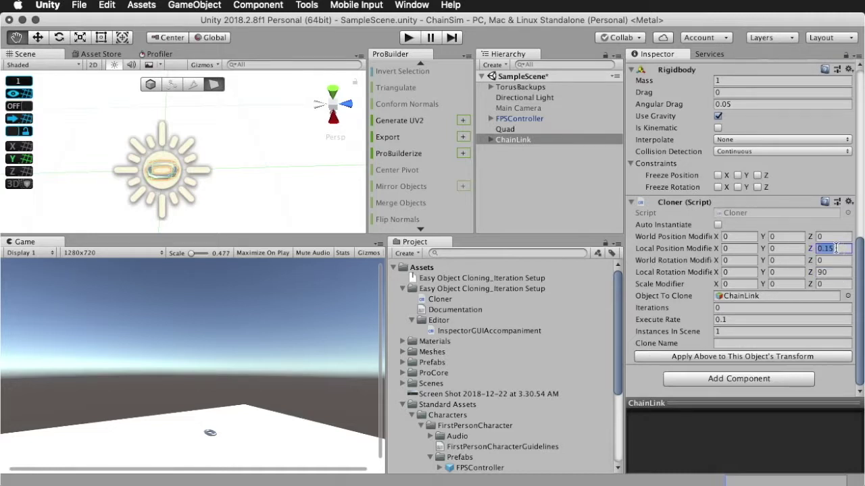
pyautogui.scroll(10, 784, 247)
pyautogui.click(783, 108)
pyautogui.click(831, 110)
pyautogui.click(832, 120)
pyautogui.scroll(-10, 797, 179)
# Step: Set the Cloner component's Clone Name to "ChainLink" followed by a space
pyautogui.click(738, 343)
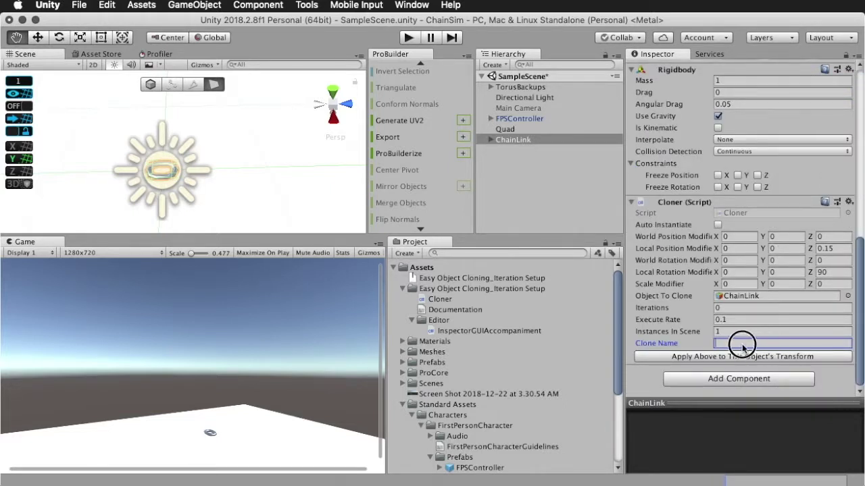
pyautogui.click(516, 140)
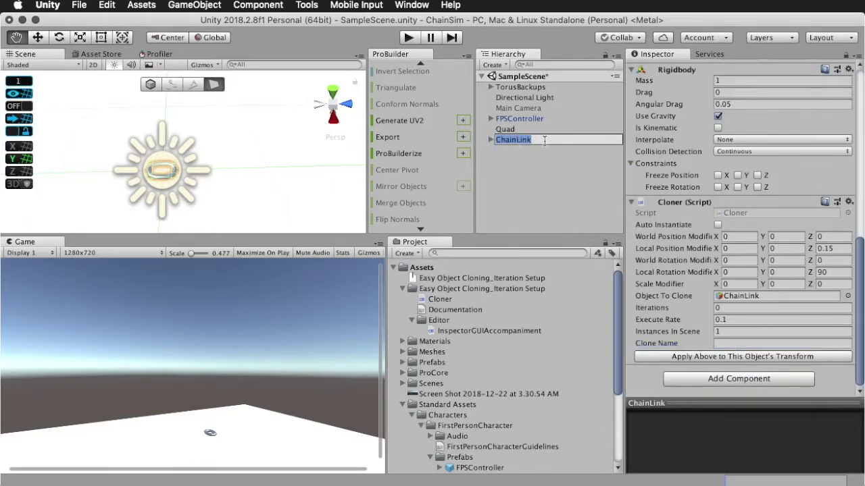
pyautogui.click(671, 345)
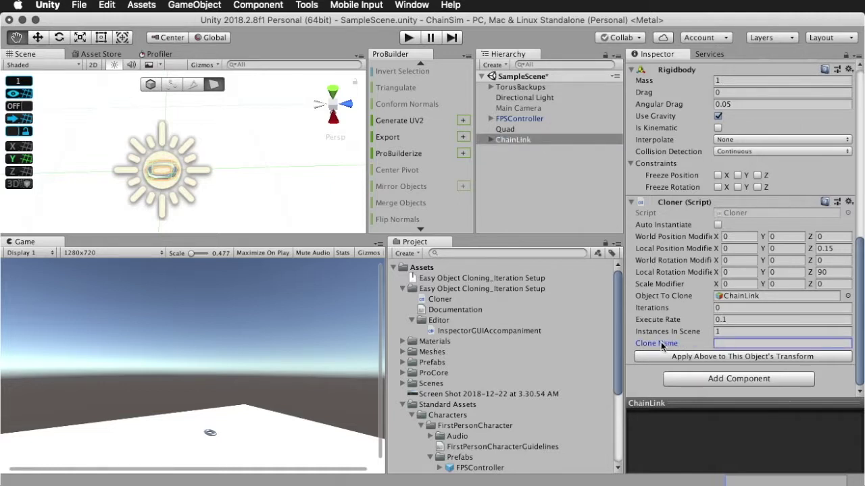
pyautogui.click(745, 334)
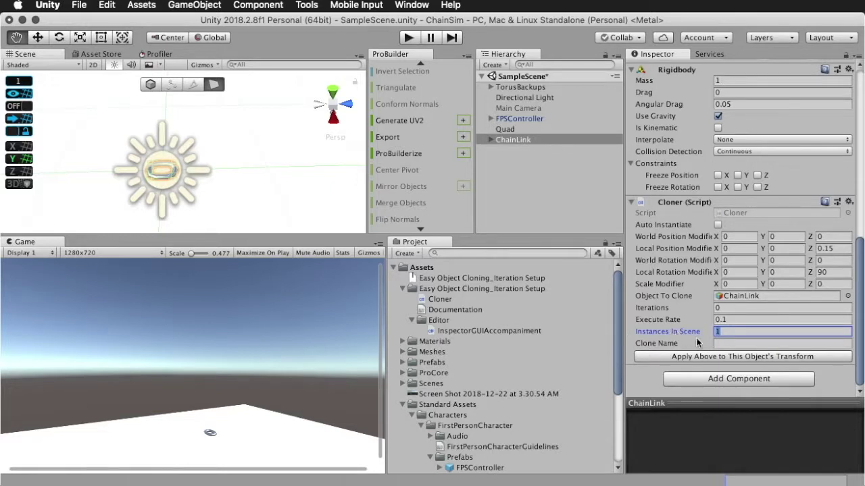
pyautogui.click(769, 344)
pyautogui.click(643, 333)
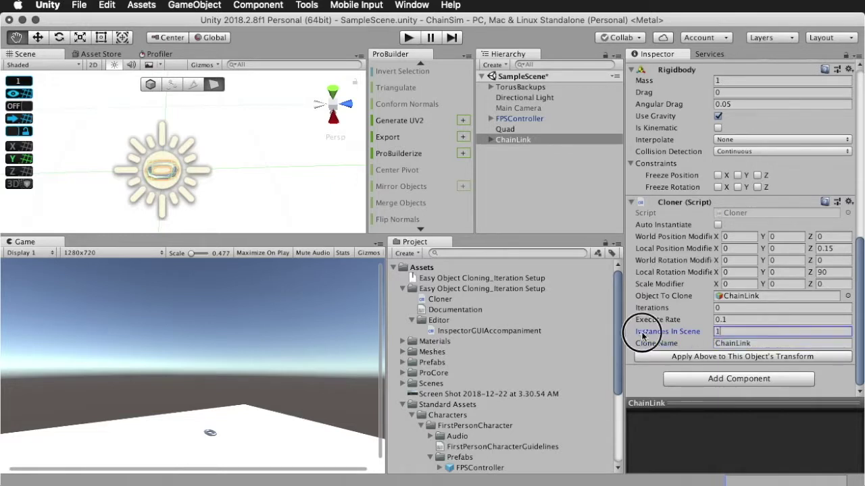
pyautogui.click(774, 342)
pyautogui.click(774, 343)
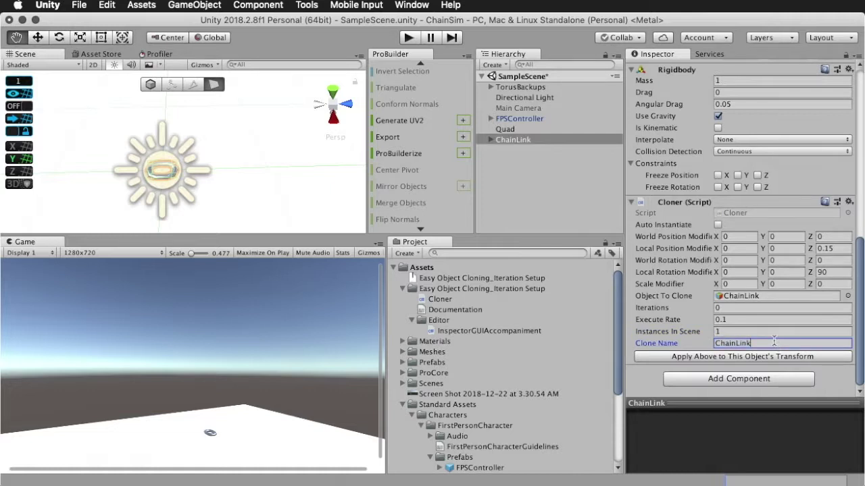
pyautogui.click(696, 343)
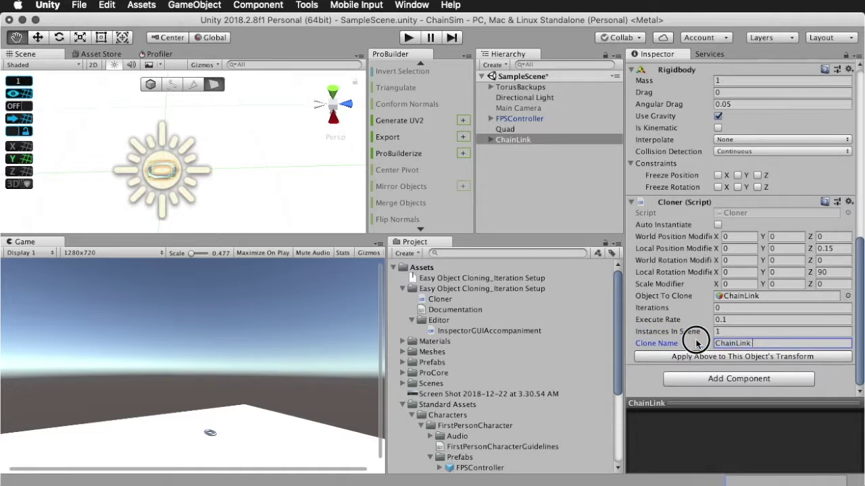
pyautogui.click(747, 331)
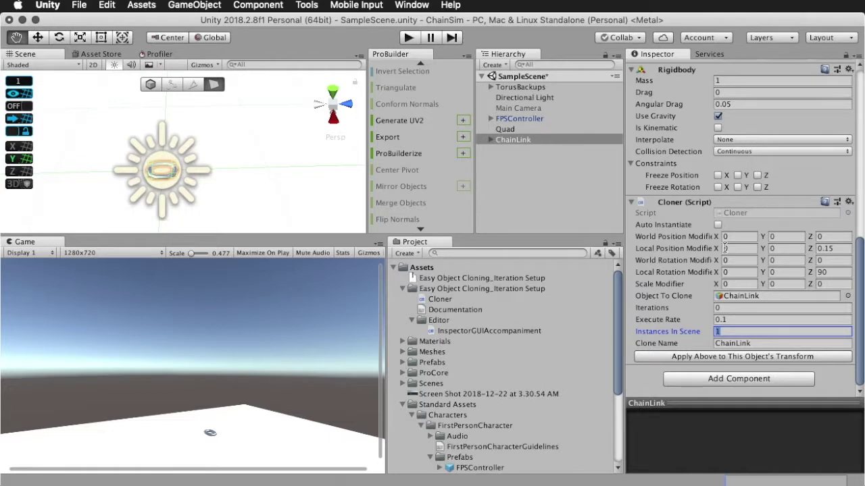
# Step: Try applying the Cloner settings to ChainLink's transform with Auto Instantiate off, and check its local position and rotation modifiers
pyautogui.click(726, 358)
pyautogui.click(724, 358)
pyautogui.moveTo(157, 169); pyautogui.dragTo(160, 184)
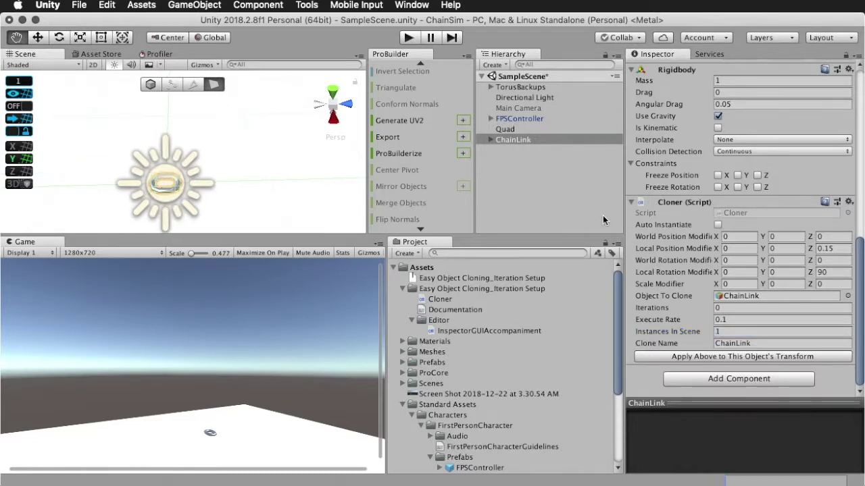
pyautogui.click(840, 249)
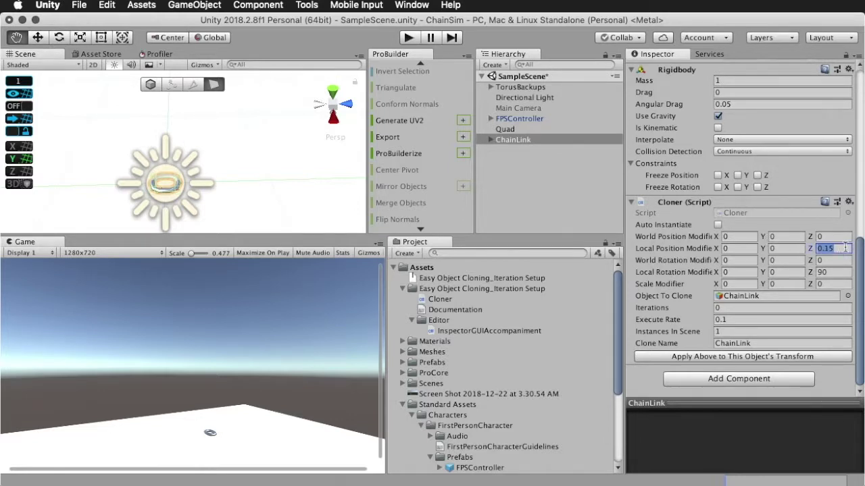
pyautogui.click(839, 272)
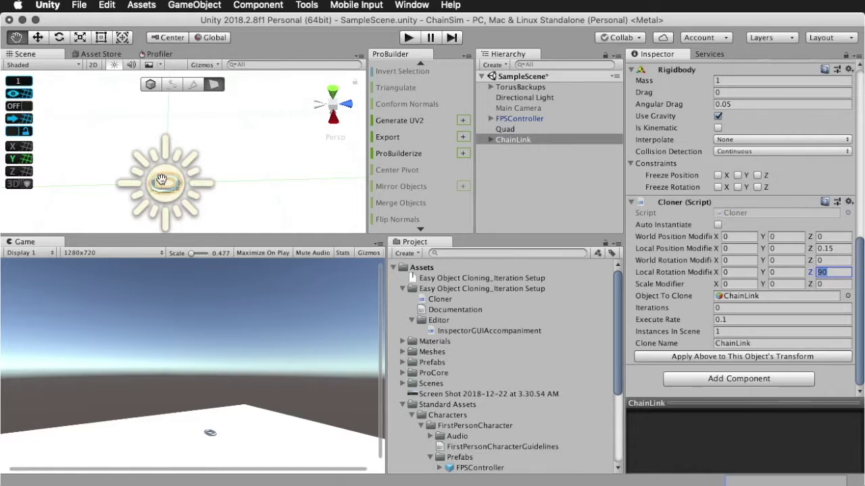
# Step: Enable Auto Instantiate on the Cloner component and apply the settings repeatedly to generate the first chain links
pyautogui.click(718, 224)
pyautogui.click(737, 358)
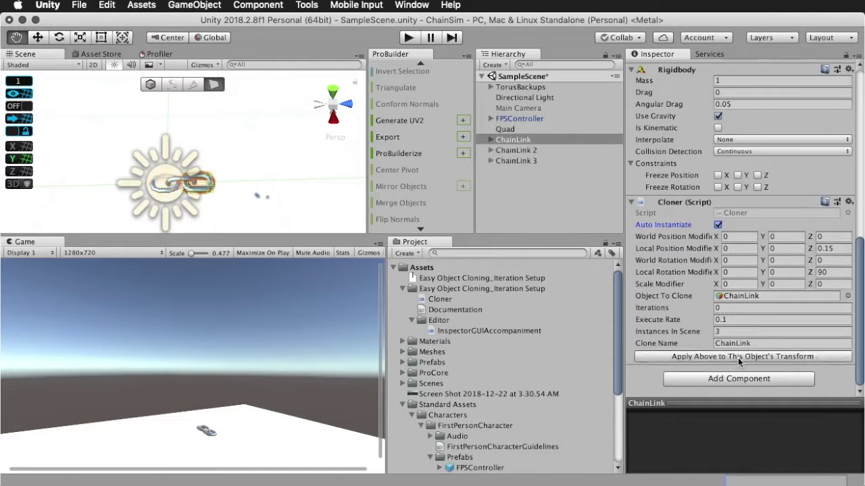
pyautogui.click(737, 357)
# Step: Open the Cloner script in Visual Studio, examine the Cloner.cs code down to its ApplyChanges section, and return to Unity
pyautogui.doubleClick(741, 213)
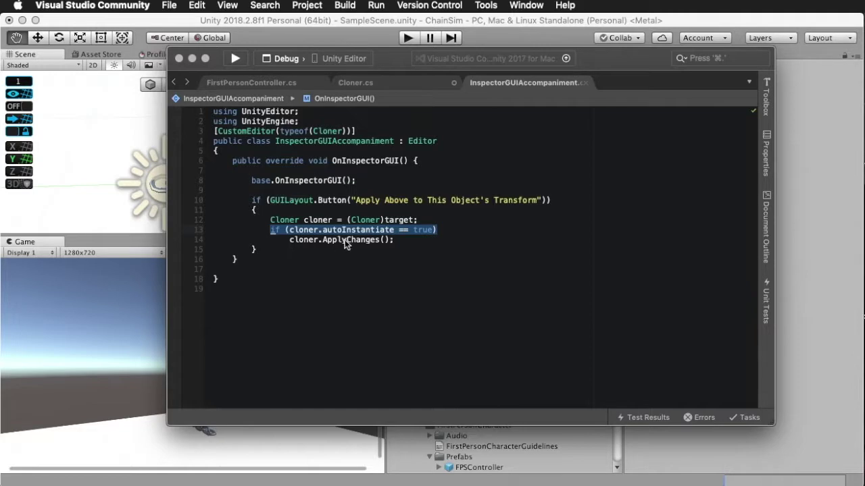
pyautogui.click(357, 82)
pyautogui.scroll(-14, 338, 278)
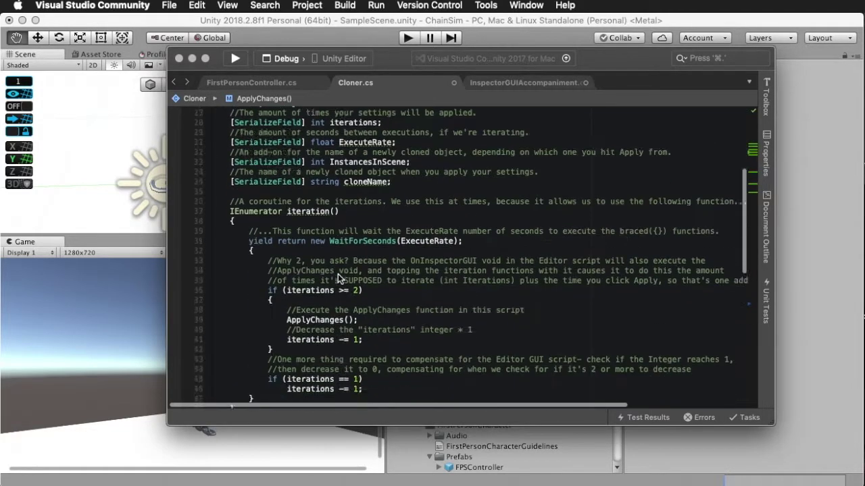
pyautogui.scroll(-3, 339, 278)
pyautogui.moveTo(250, 164); pyautogui.dragTo(337, 234)
pyautogui.click(313, 39)
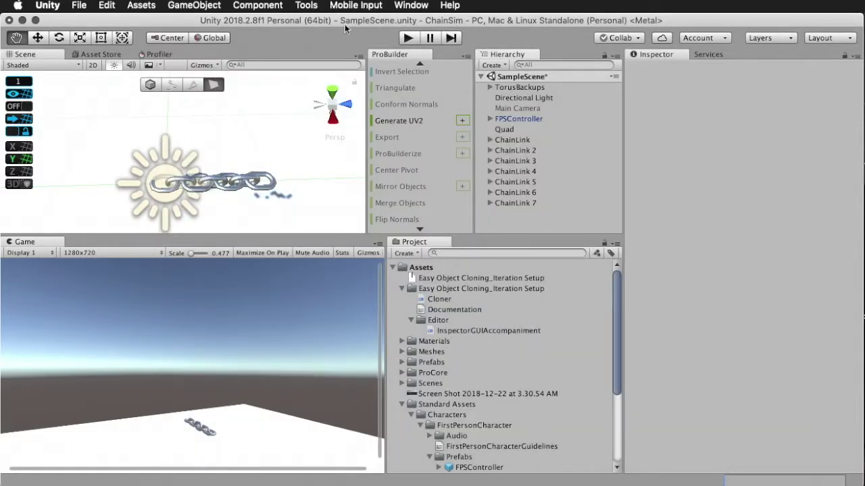
# Step: Apply ChainLink's Cloner settings repeatedly to extend the chain to 16 instances
pyautogui.click(524, 140)
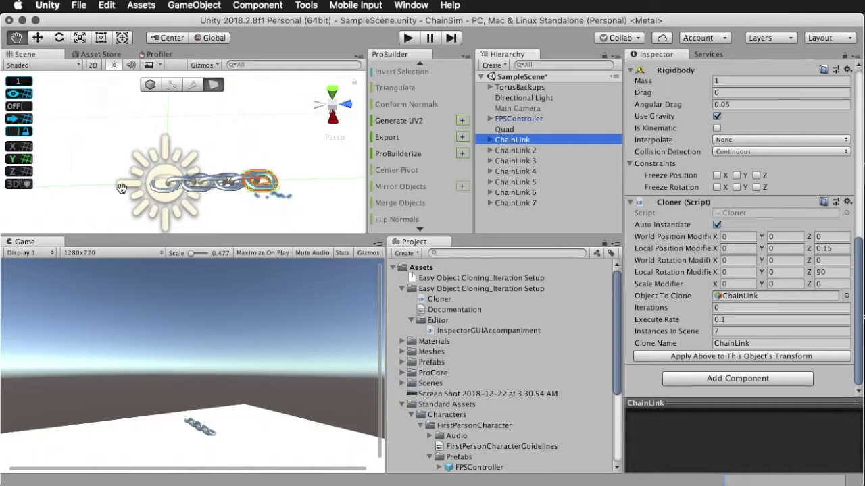
pyautogui.click(748, 357)
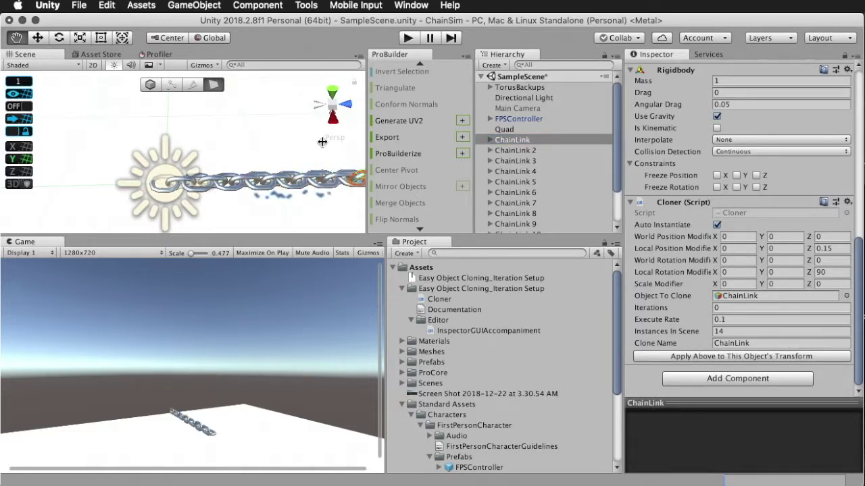
pyautogui.moveTo(285, 145); pyautogui.dragTo(167, 185)
pyautogui.click(714, 358)
pyautogui.click(713, 358)
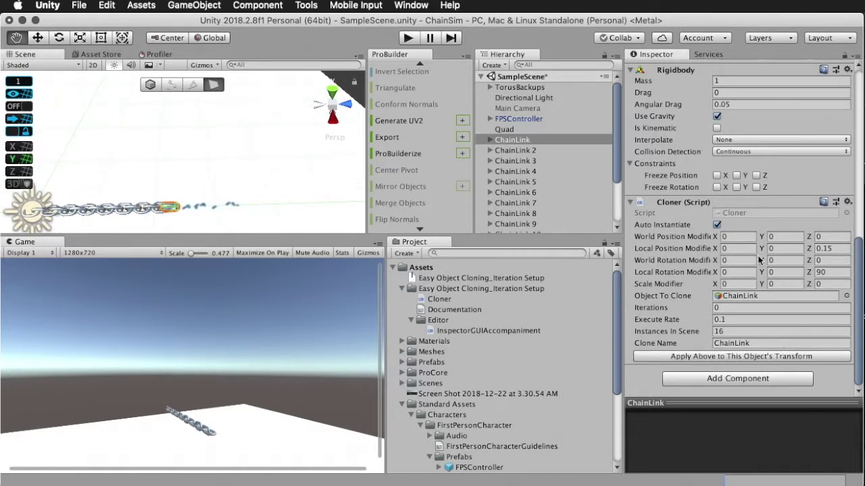
# Step: Examine the generated chain from end to end, checking how the alternating links interlock and how evenly they are spaced
pyautogui.moveTo(190, 177); pyautogui.dragTo(200, 188)
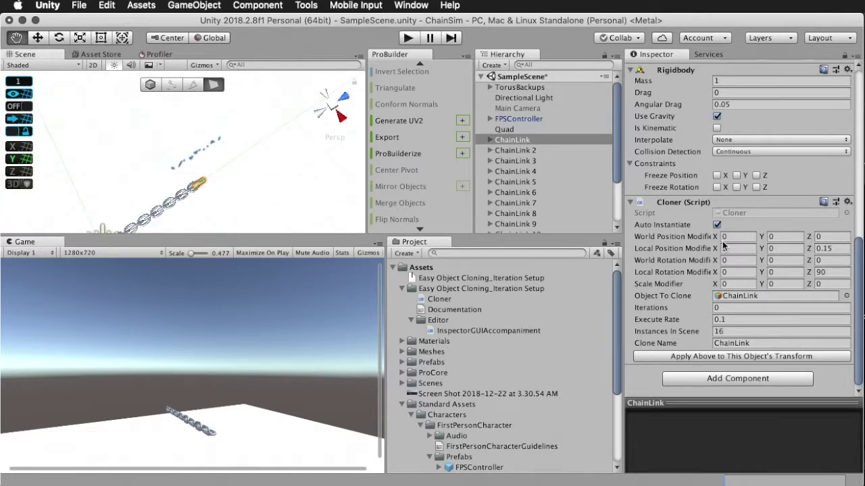
pyautogui.click(783, 260)
pyautogui.moveTo(219, 160); pyautogui.dragTo(262, 116)
pyautogui.press('f')
pyautogui.click(88, 196)
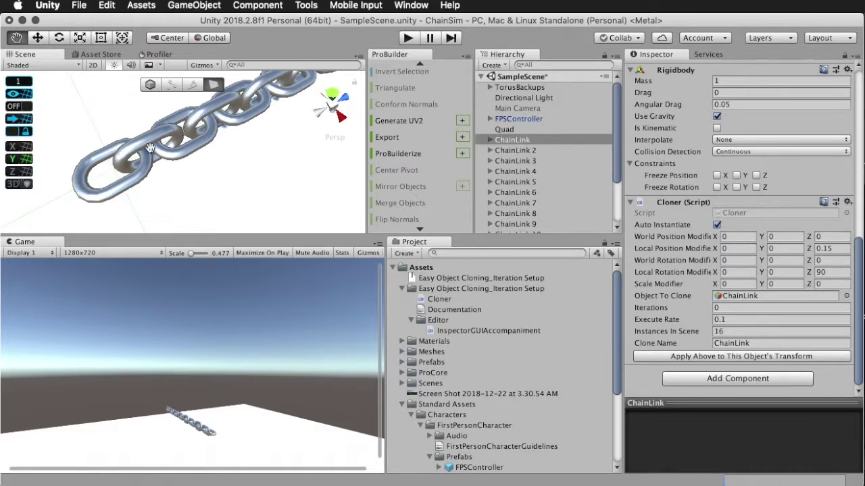
pyautogui.press('f')
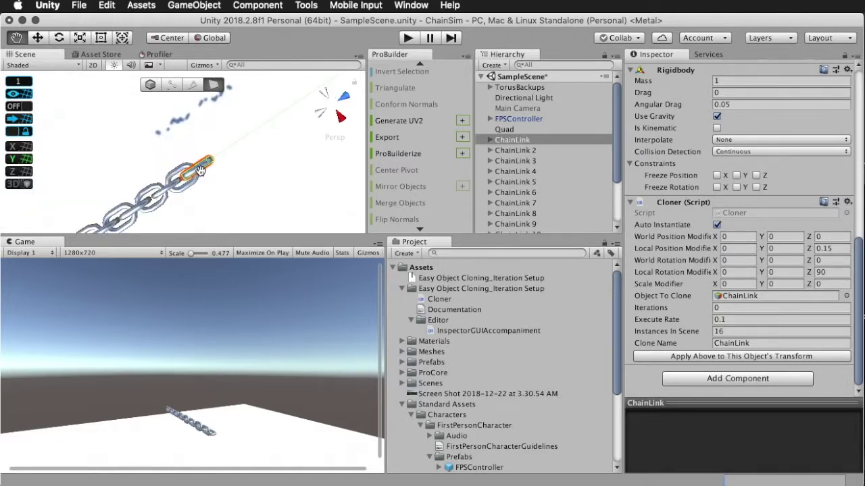
pyautogui.keyDown('alt'); pyautogui.moveTo(199, 169); pyautogui.dragTo(198, 147); pyautogui.keyUp('alt')
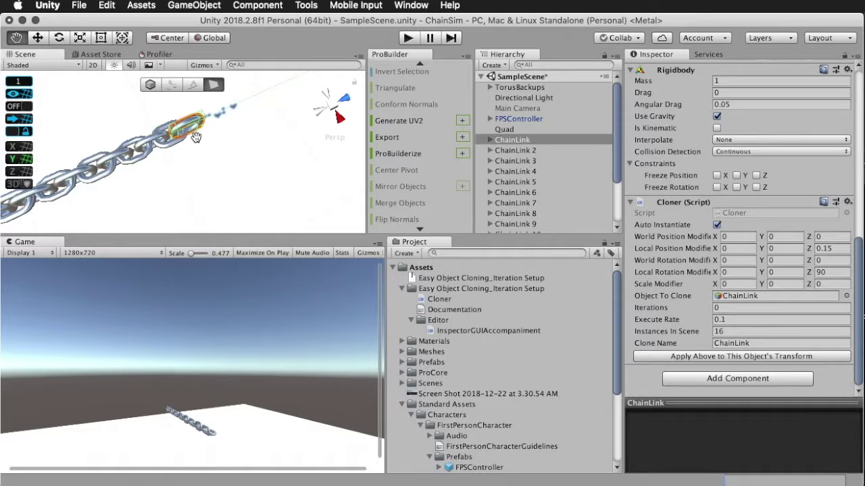
pyautogui.click(191, 120)
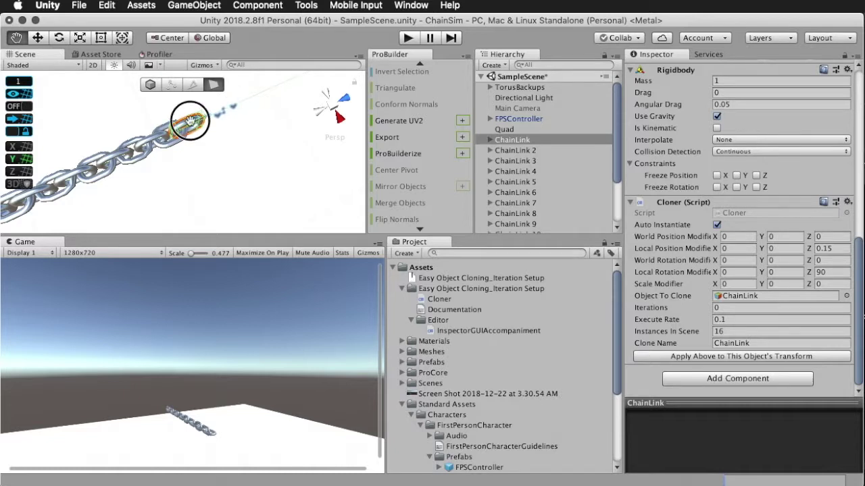
pyautogui.moveTo(191, 120); pyautogui.dragTo(178, 210)
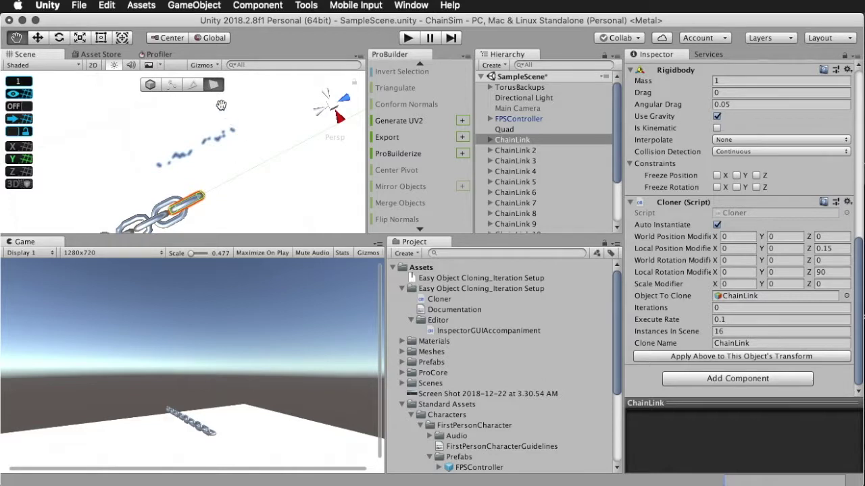
pyautogui.moveTo(185, 205); pyautogui.dragTo(239, 133)
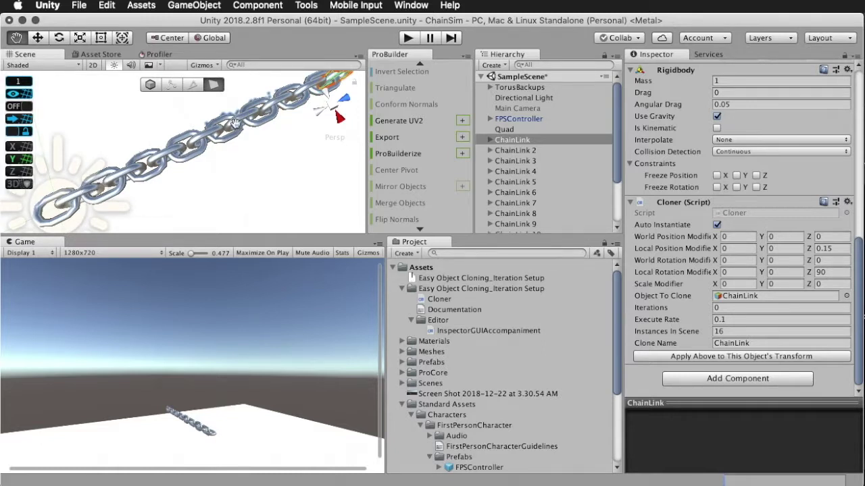
# Step: Set the Y value of the Cloner component's World Rotation Modifier to 5
pyautogui.moveTo(234, 123); pyautogui.dragTo(154, 160)
pyautogui.click(783, 260)
pyautogui.write('5')
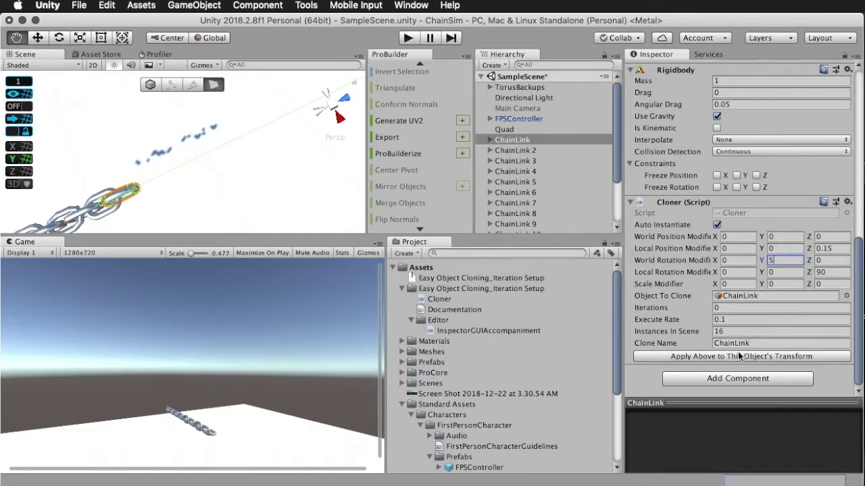
# Step: Apply the Cloner settings repeatedly with the World Rotation Modifier Y at 5, extending the chain in a gentle curve to 37 instances
pyautogui.click(737, 356)
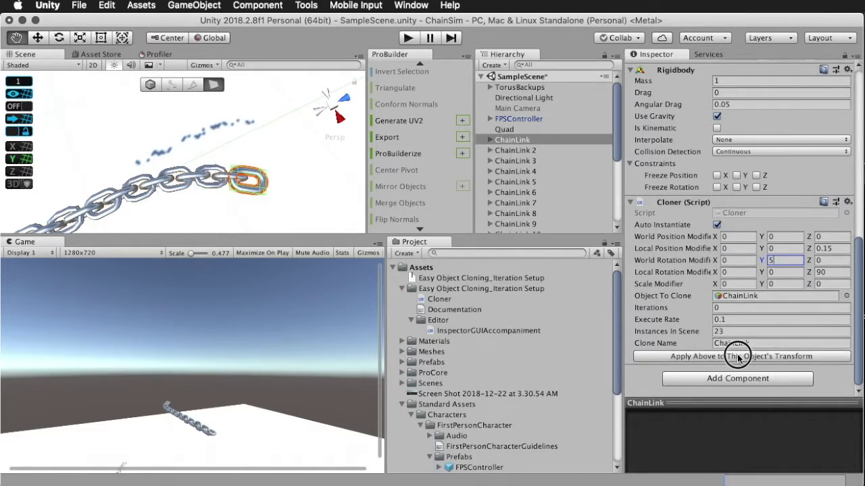
pyautogui.click(737, 356)
pyautogui.click(737, 357)
pyautogui.moveTo(131, 78); pyautogui.dragTo(158, 95)
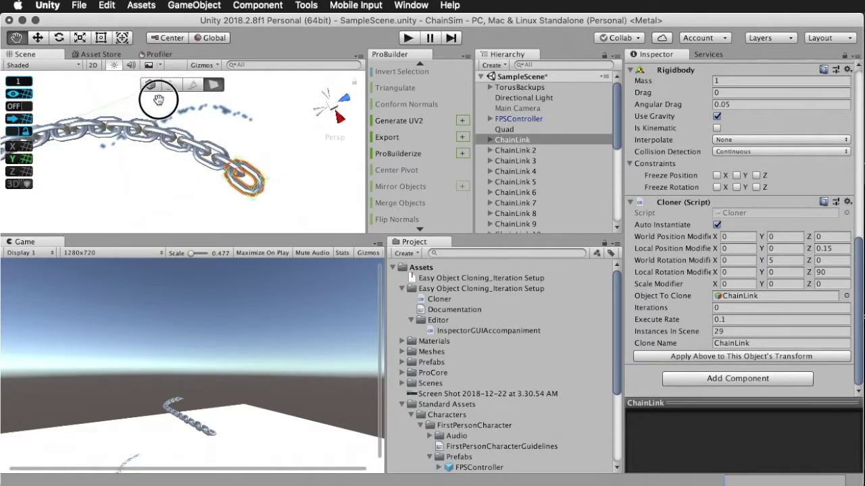
pyautogui.moveTo(155, 132); pyautogui.dragTo(158, 140)
pyautogui.scroll(-3, 158, 140)
pyautogui.click(727, 356)
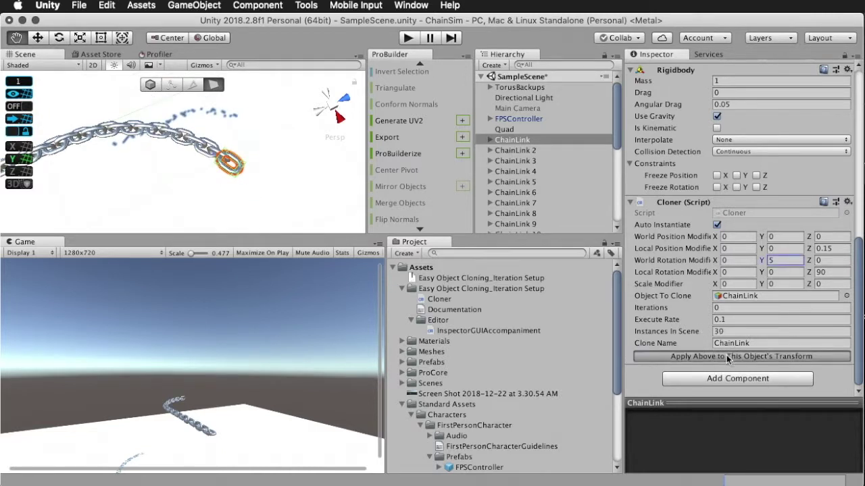
pyautogui.click(727, 356)
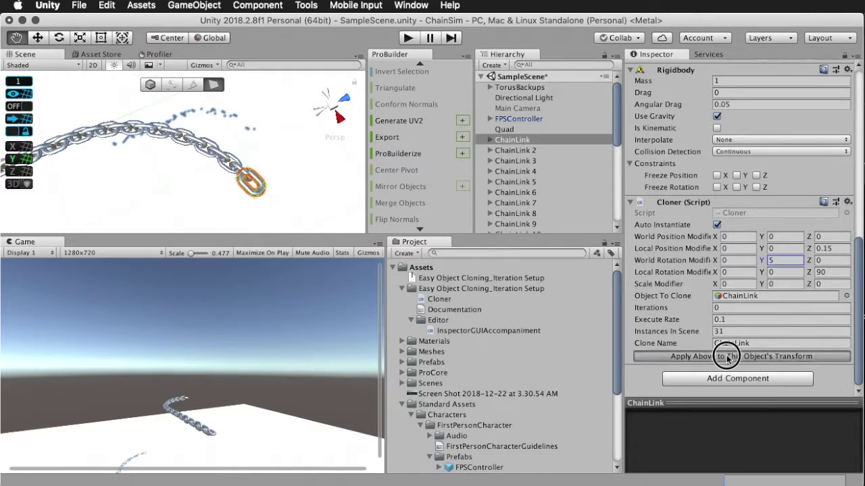
# Step: Set the World Rotation Modifier Y to 10 and apply the Cloner settings repeatedly, tightening the curve up to about 50 instances
pyautogui.click(786, 262)
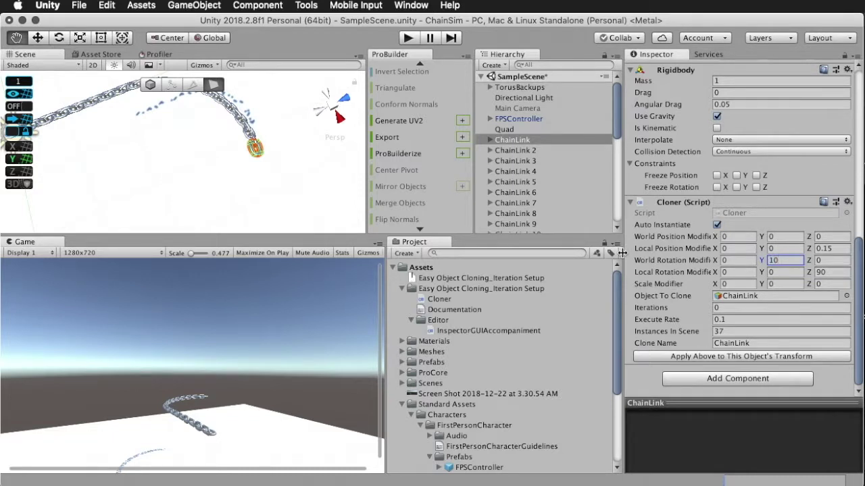
pyautogui.click(707, 356)
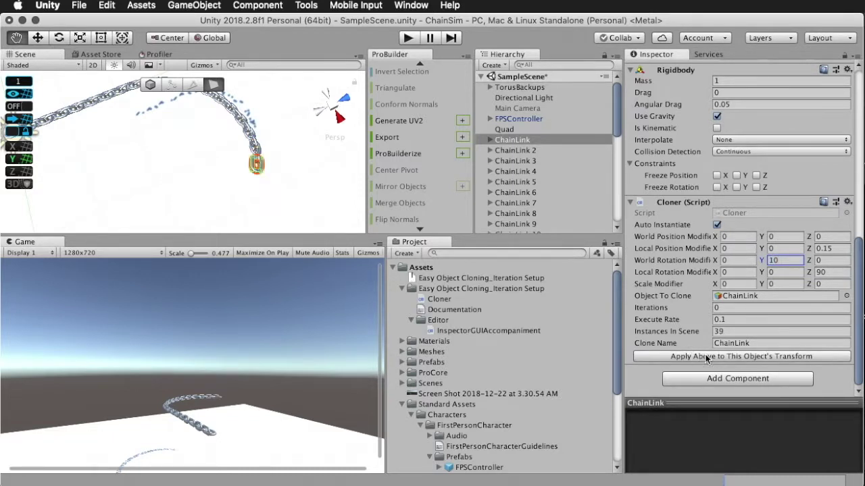
pyautogui.click(707, 357)
pyautogui.click(708, 357)
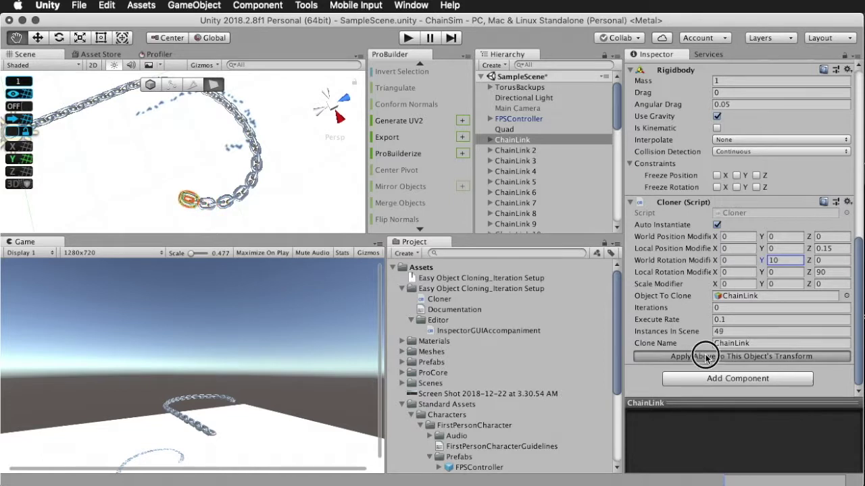
# Step: Set the World Rotation Modifier Y to 15 and apply the Cloner settings repeatedly until the chain reaches 57 instances
pyautogui.press('BackSpace')
pyautogui.click(753, 357)
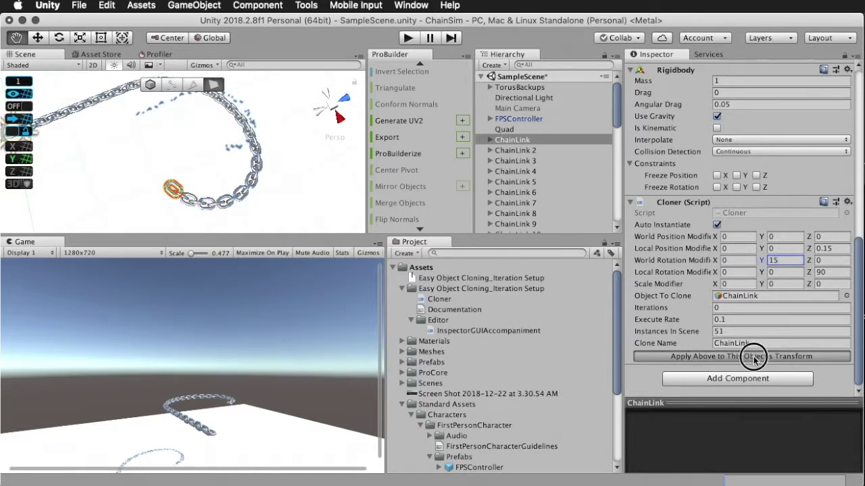
pyautogui.click(753, 358)
pyautogui.click(753, 357)
# Step: Set the World Rotation Modifier Y to -15 and extend the chain in the opposite bend to 70 instances
pyautogui.write('-')
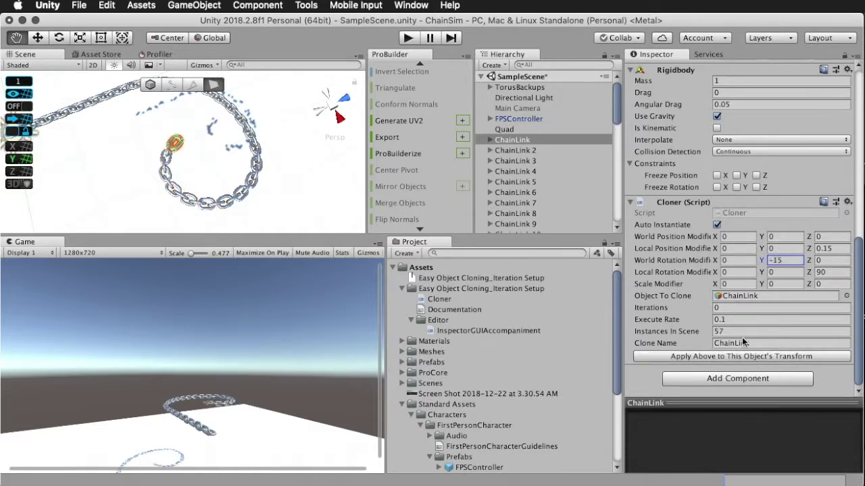
pyautogui.click(741, 356)
pyautogui.click(741, 356)
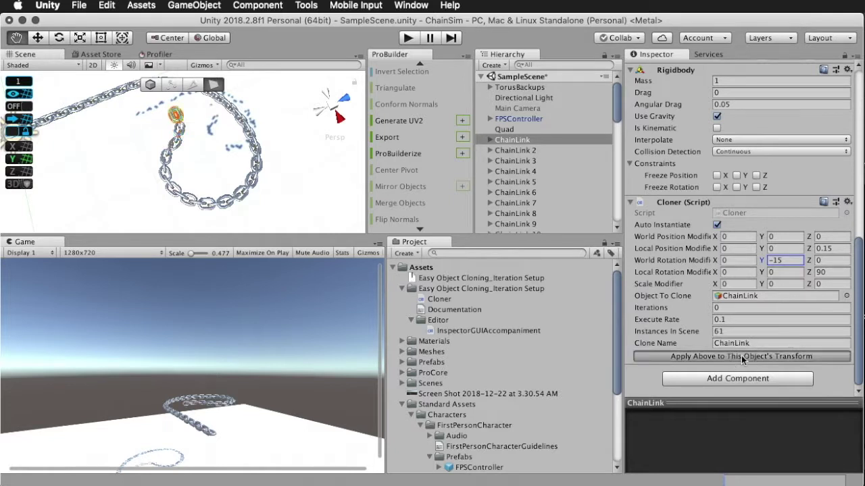
pyautogui.click(741, 356)
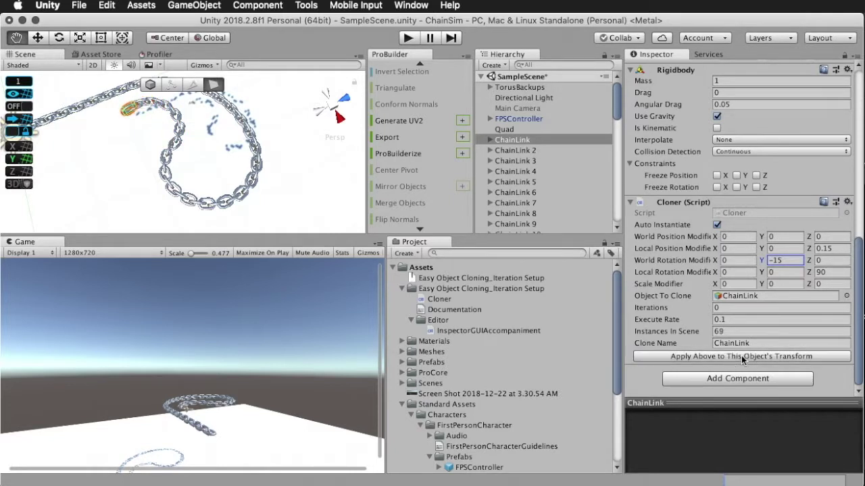
# Step: Set the World Rotation Modifier Y to 5 and apply the Cloner settings repeatedly, extending the chain to about 80 instances
pyautogui.moveTo(784, 260); pyautogui.dragTo(680, 259)
pyautogui.write('5')
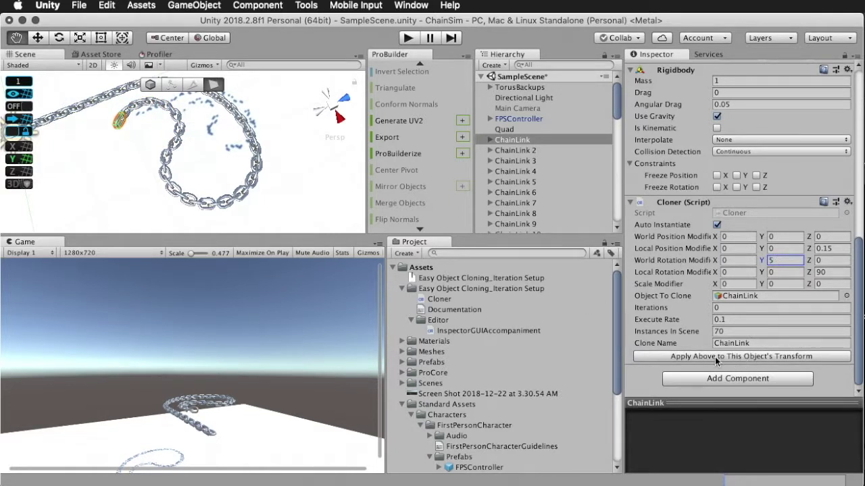
pyautogui.click(716, 361)
pyautogui.click(716, 361)
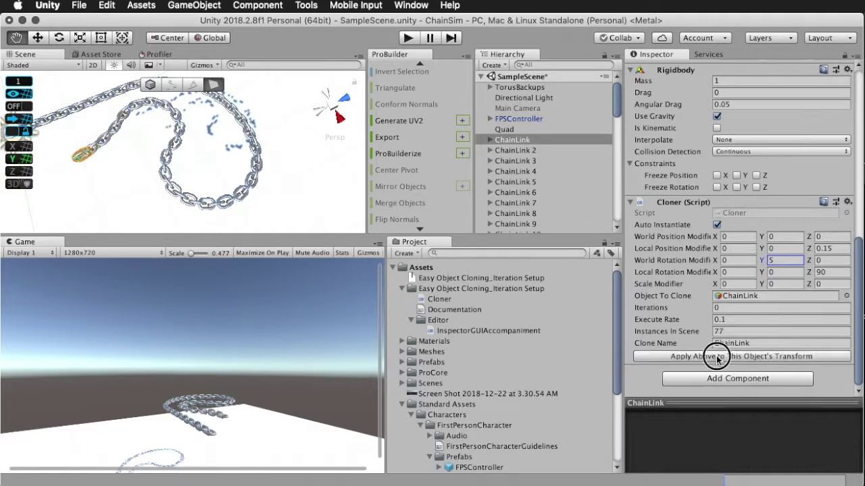
pyautogui.click(716, 360)
pyautogui.click(717, 359)
# Step: Reverse the bend with a World Rotation Modifier Y of -15 and apply the Cloner settings until the chain has 94 instances
pyautogui.moveTo(217, 152); pyautogui.dragTo(241, 155)
pyautogui.click(706, 360)
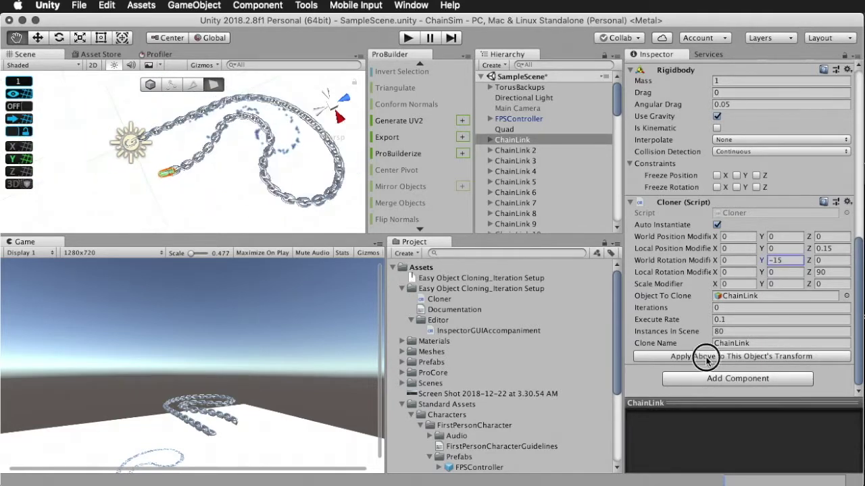
pyautogui.click(706, 356)
pyautogui.click(706, 357)
pyautogui.click(706, 356)
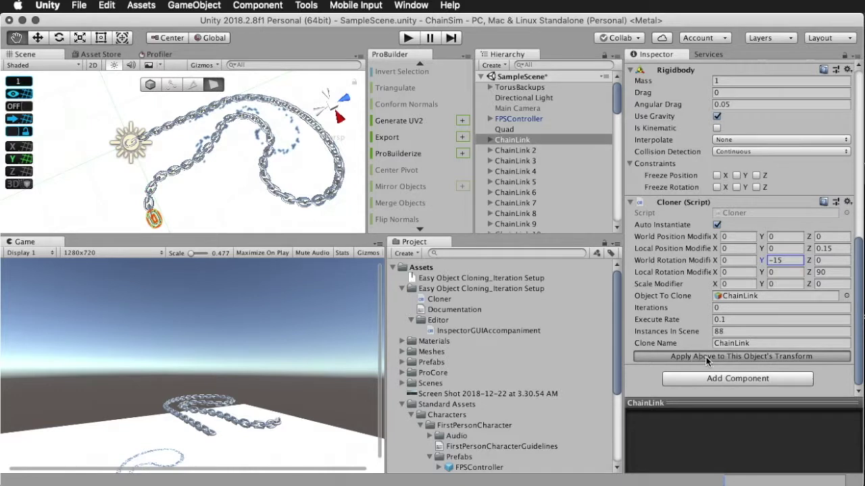
pyautogui.click(706, 358)
pyautogui.click(706, 358)
pyautogui.click(706, 357)
pyautogui.click(706, 358)
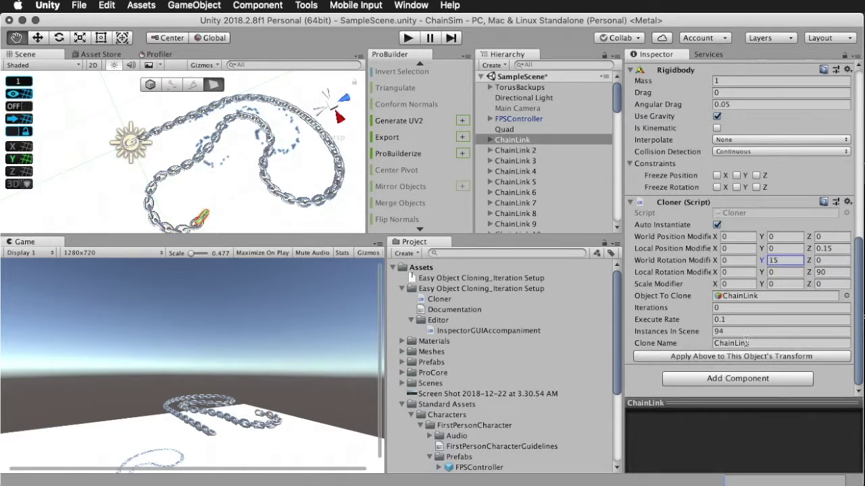
# Step: With the World Rotation Modifier Y at 15, apply the Cloner settings repeatedly to extend the chain to 109 instances
pyautogui.click(745, 358)
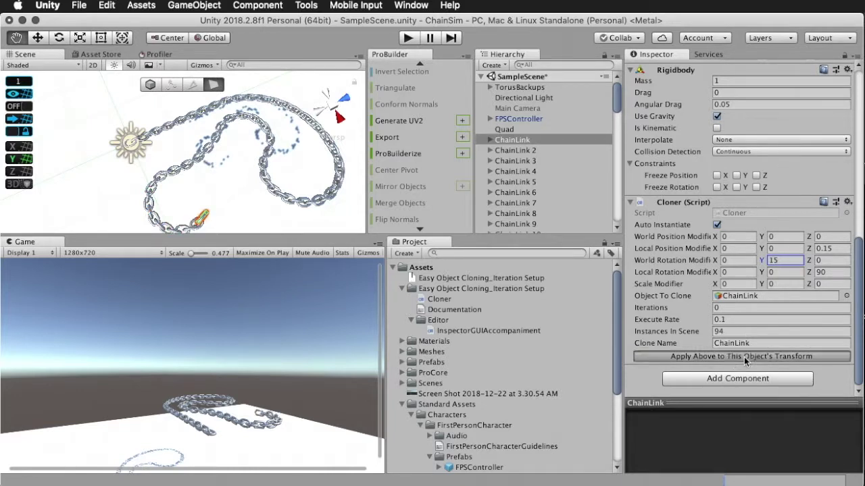
pyautogui.click(745, 360)
pyautogui.click(745, 360)
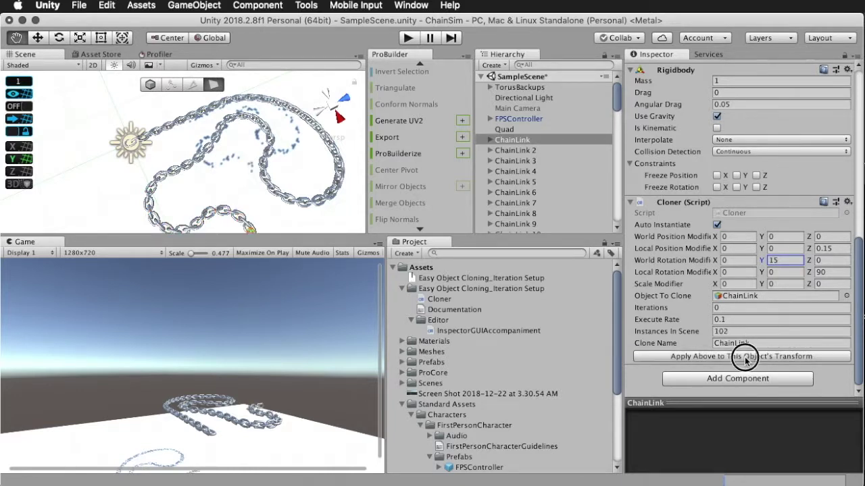
pyautogui.click(745, 360)
# Step: Look over the whole winding chain and frame ChainLink 2 in the scene to examine its starting end
pyautogui.scroll(-3, 203, 92)
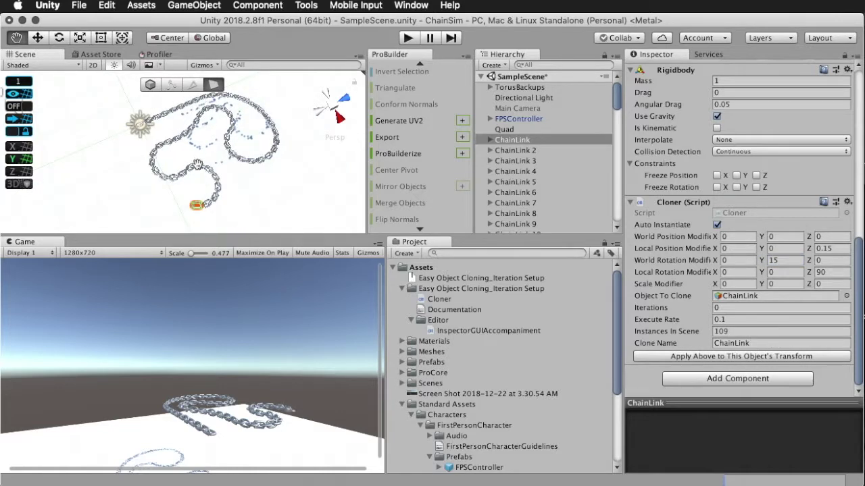
pyautogui.moveTo(212, 136); pyautogui.dragTo(214, 156)
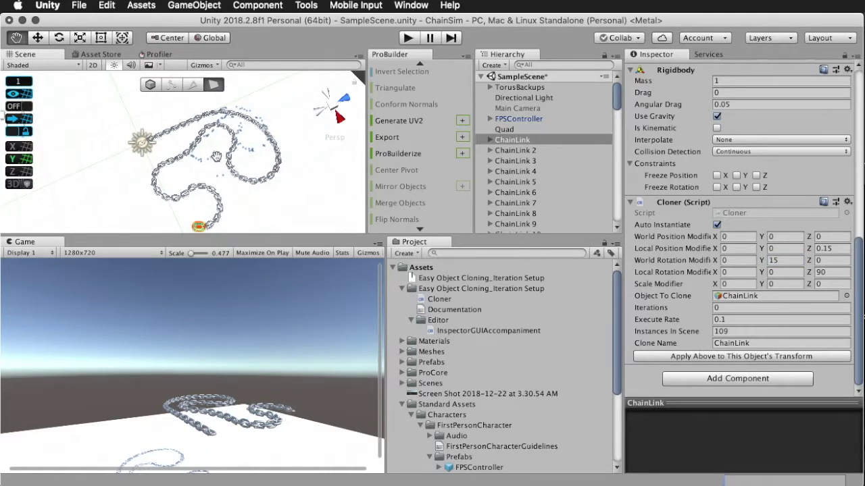
pyautogui.click(517, 141)
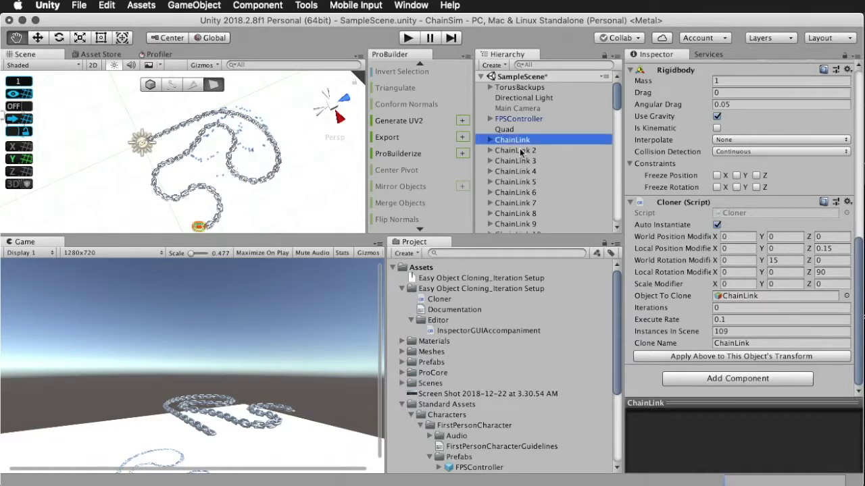
pyautogui.scroll(-1, 521, 152)
pyautogui.click(520, 152)
pyautogui.press('super+z')
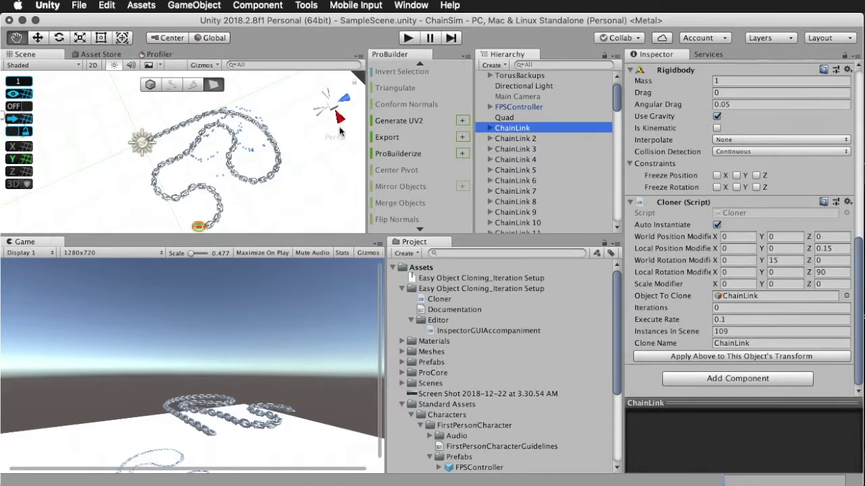
pyautogui.doubleClick(520, 137)
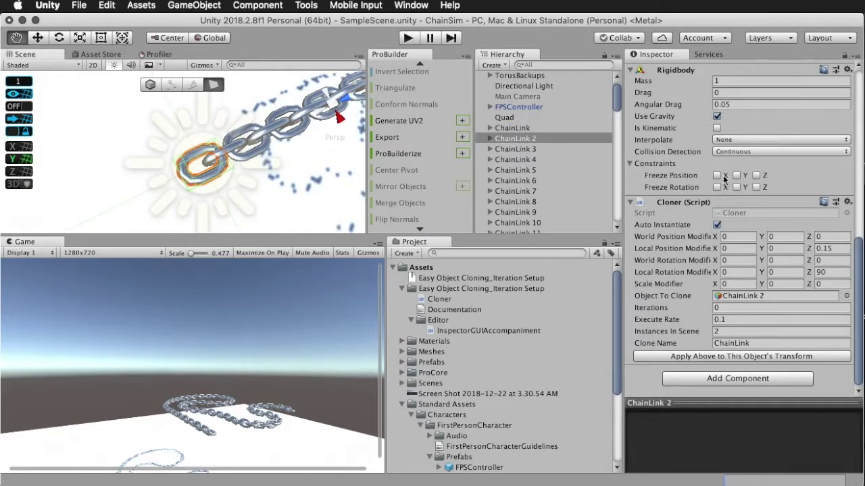
# Step: Select ChainLink and trace the chain between its two ends, checking which end holds the original link and its Cloner values
pyautogui.click(506, 128)
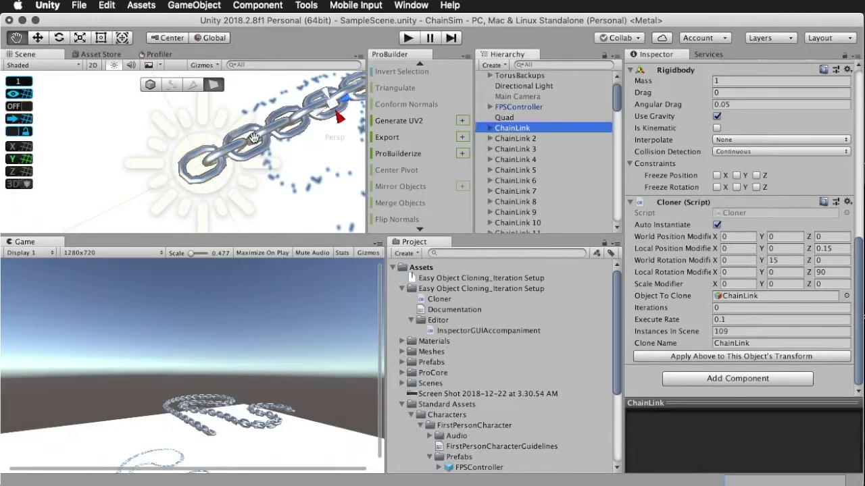
pyautogui.scroll(-8, 234, 153)
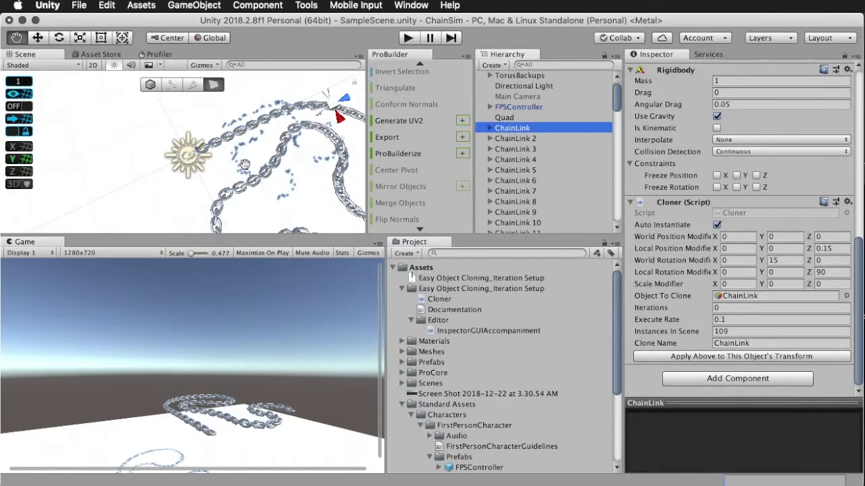
pyautogui.moveTo(240, 143); pyautogui.dragTo(205, 73)
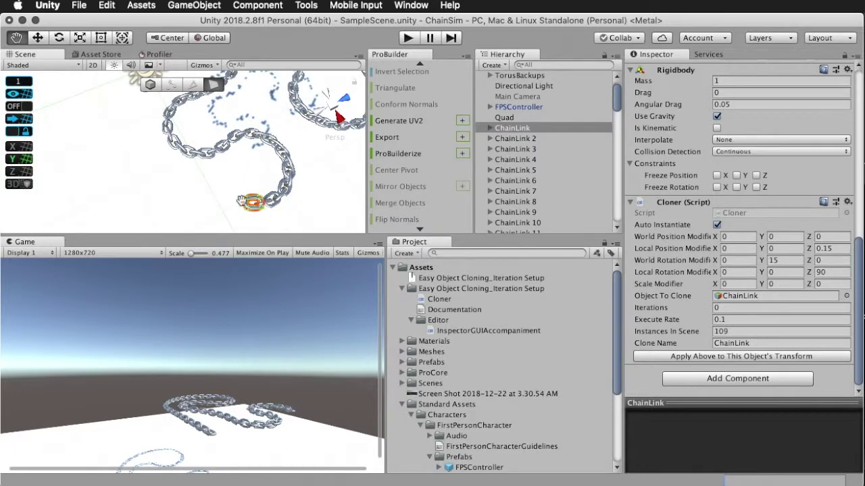
pyautogui.moveTo(229, 195); pyautogui.dragTo(250, 232)
pyautogui.scroll(6, 205, 164)
pyautogui.moveTo(204, 164); pyautogui.dragTo(205, 170)
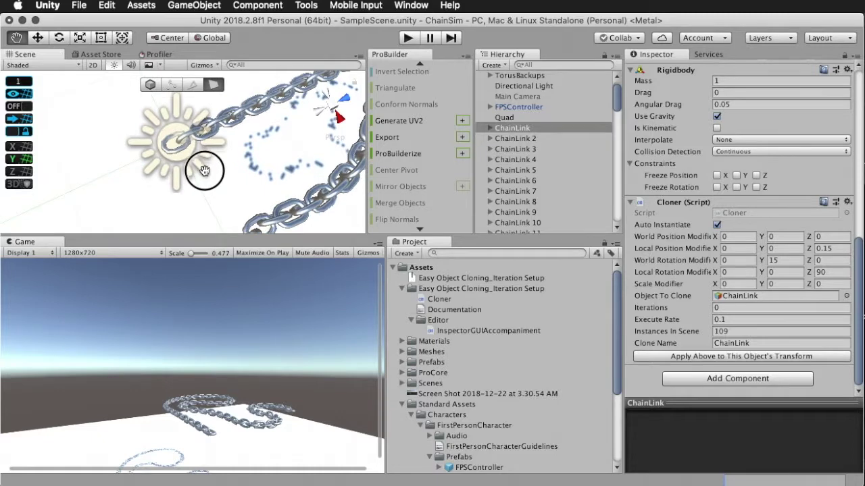
pyautogui.moveTo(205, 170); pyautogui.dragTo(196, 173, button='right')
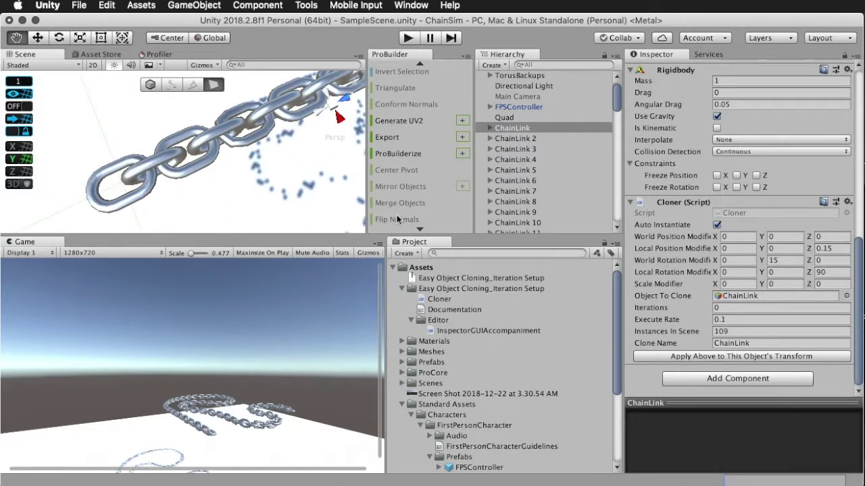
pyautogui.click(777, 261)
pyautogui.click(522, 129)
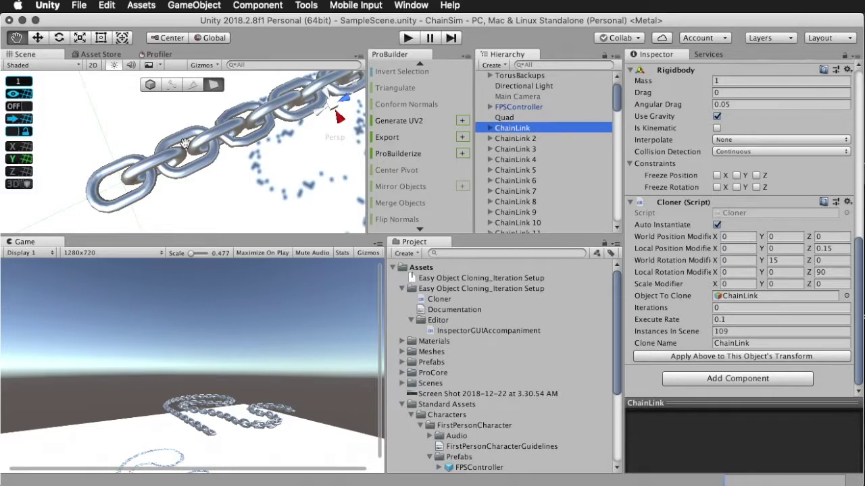
# Step: Select ChainLink 2 and freeze its Rigidbody position on the X, Y and Z axes
pyautogui.click(509, 139)
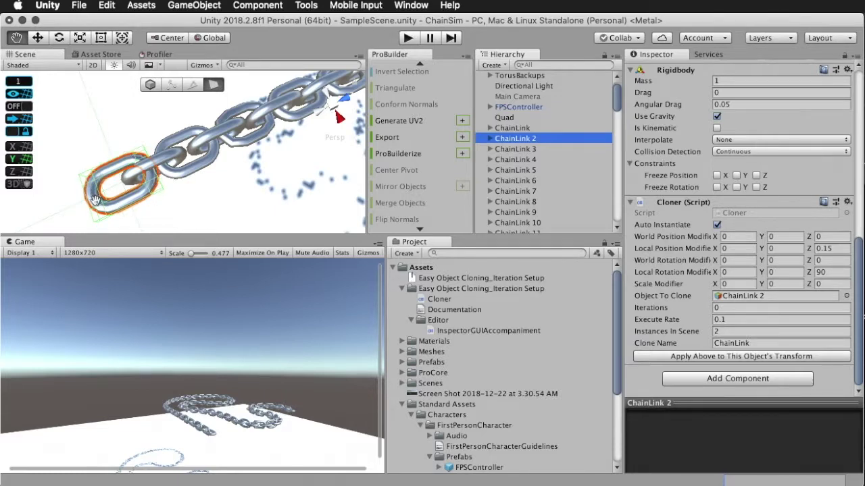
pyautogui.scroll(-20, 478, 230)
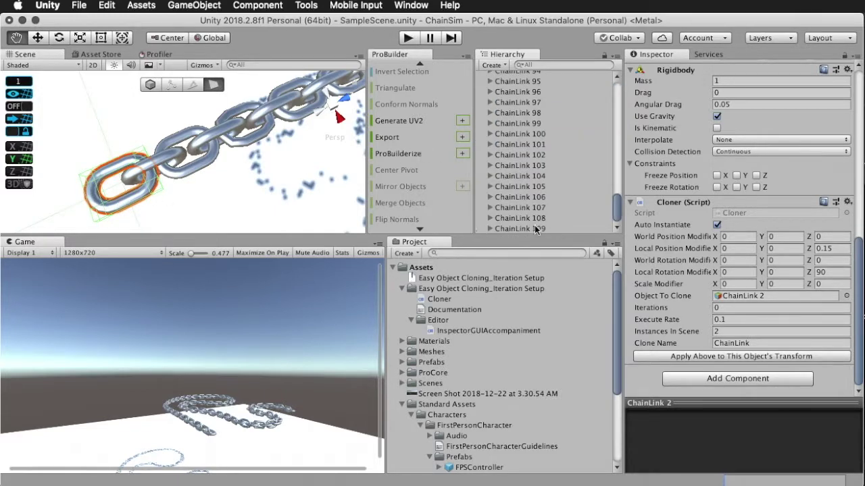
pyautogui.scroll(15, 553, 179)
pyautogui.click(717, 175)
pyautogui.click(736, 175)
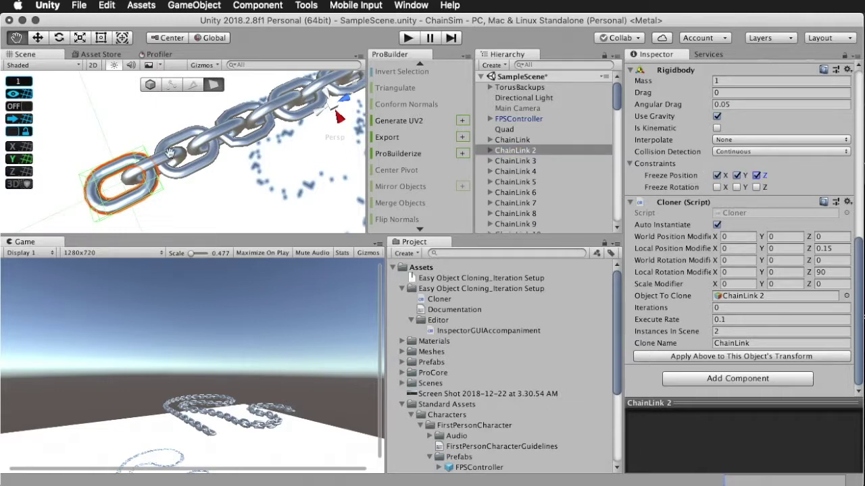
pyautogui.scroll(-6, 193, 174)
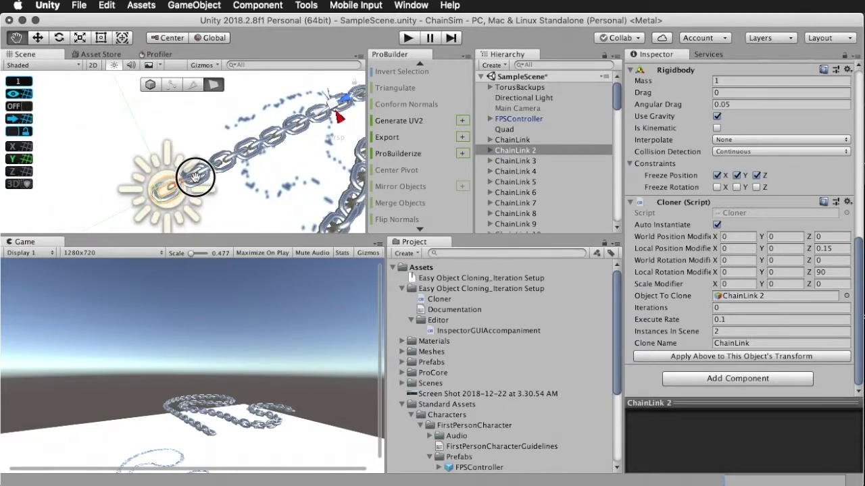
pyautogui.scroll(5, 202, 172)
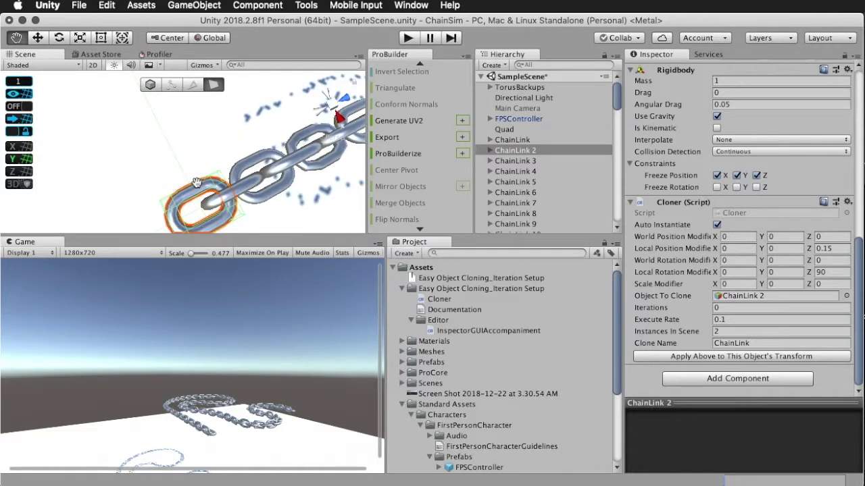
pyautogui.moveTo(201, 182); pyautogui.dragTo(202, 177)
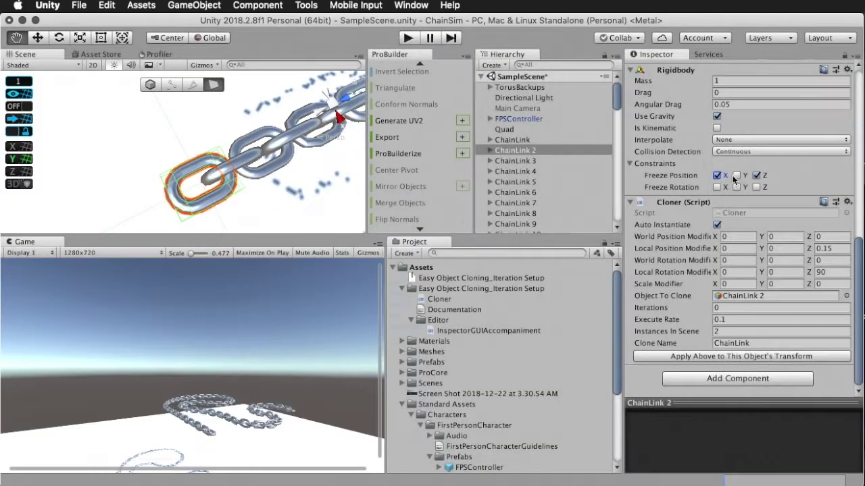
# Step: Freeze the Y position of ChainLink 2's Rigidbody and run the simulation twice to watch how the chain falls
pyautogui.click(735, 175)
pyautogui.click(737, 175)
pyautogui.press('super+p')
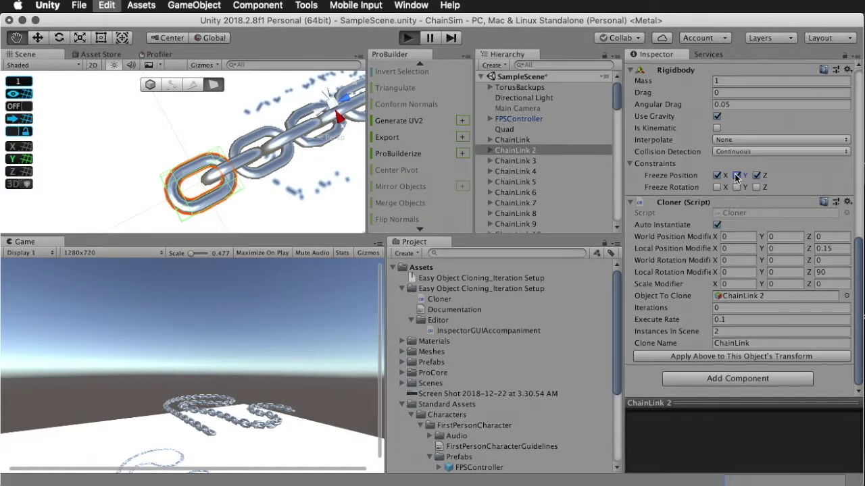
pyautogui.press('super+p')
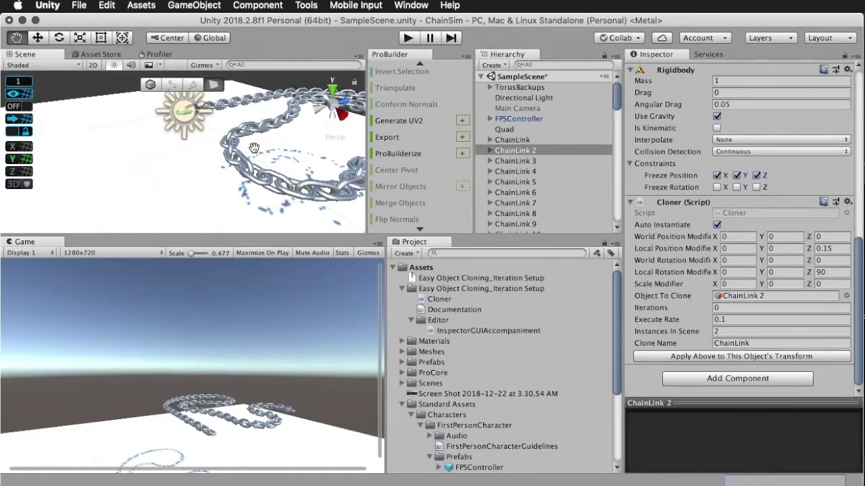
pyautogui.keyDown('alt'); pyautogui.moveTo(250, 139); pyautogui.dragTo(253, 159); pyautogui.keyUp('alt')
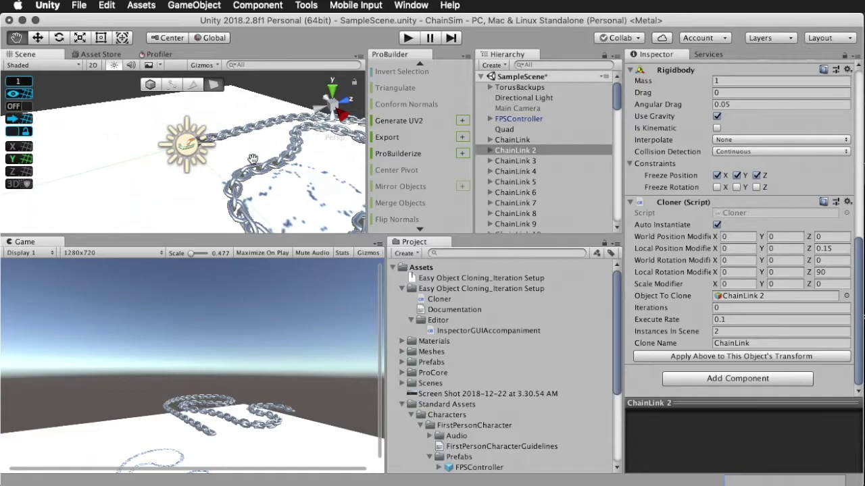
pyautogui.press('super+p')
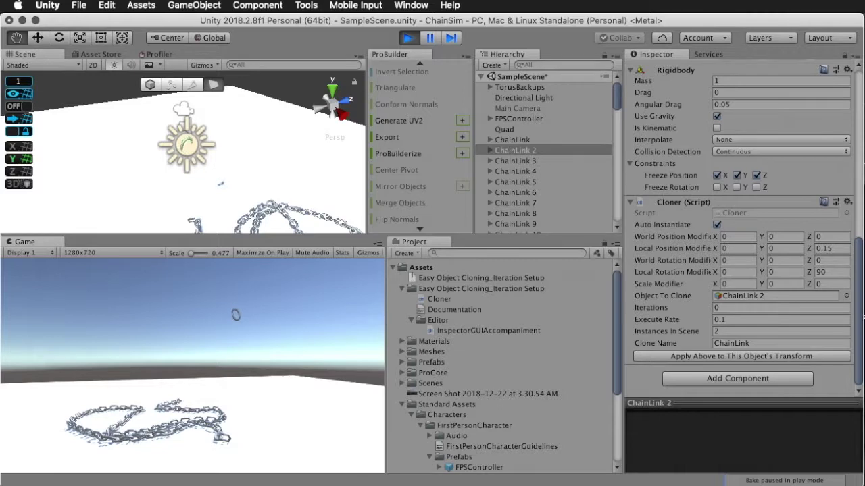
pyautogui.press('super+p')
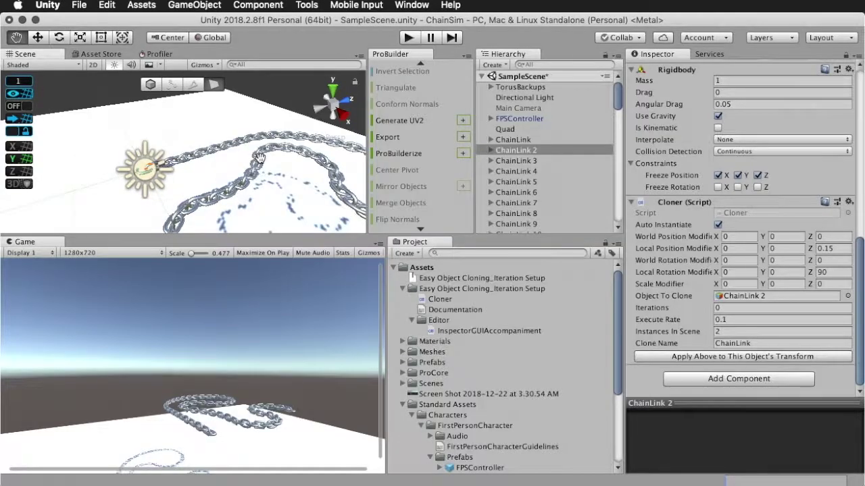
# Step: Select ChainLink 56 at the chain's middle bend and freeze its Rigidbody position on the X, Y and Z axes
pyautogui.moveTo(267, 150); pyautogui.dragTo(212, 141)
pyautogui.scroll(-5, 223, 144)
pyautogui.press('w')
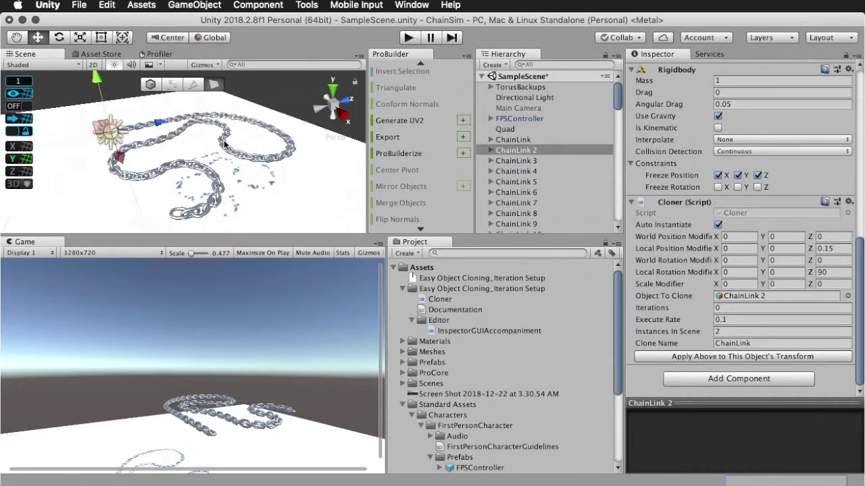
pyautogui.click(223, 138)
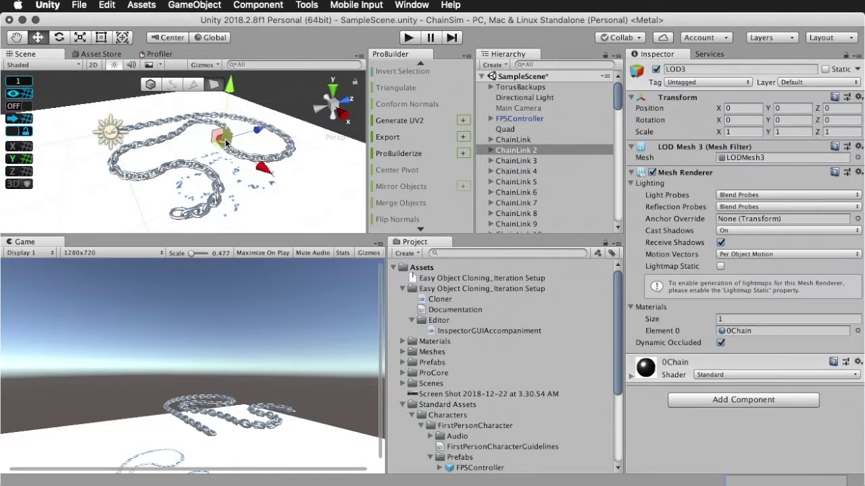
pyautogui.click(482, 187)
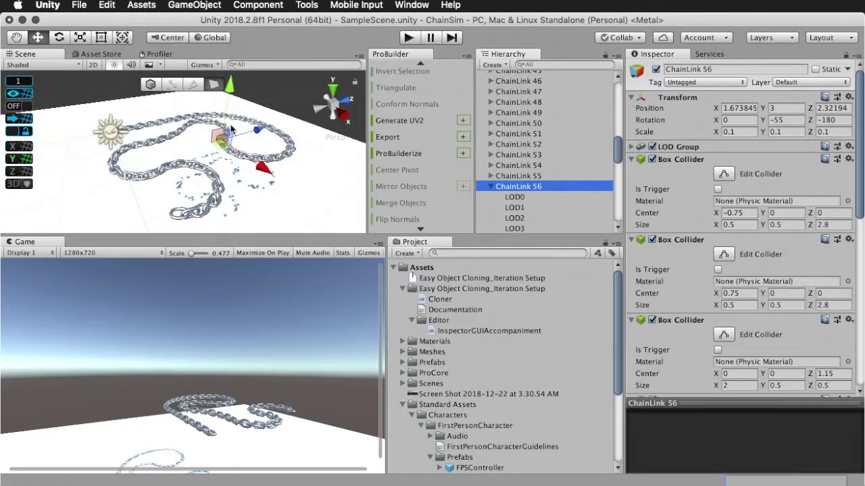
pyautogui.scroll(-2, 519, 189)
pyautogui.click(525, 170)
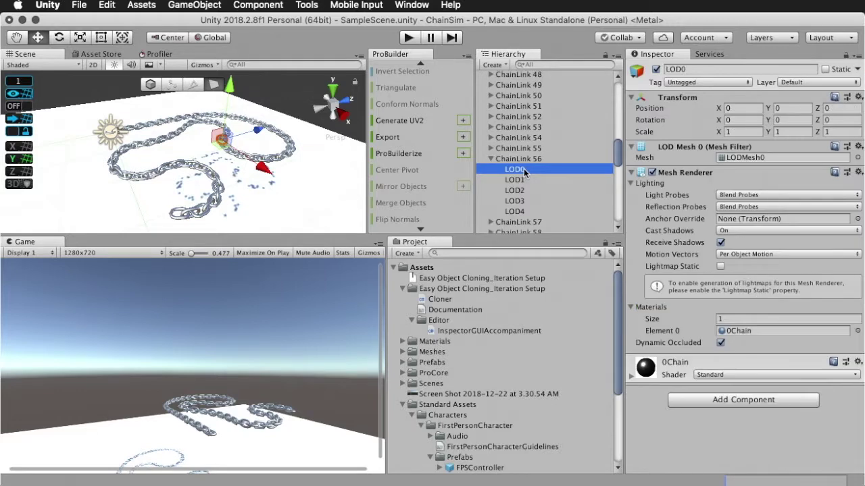
pyautogui.click(491, 159)
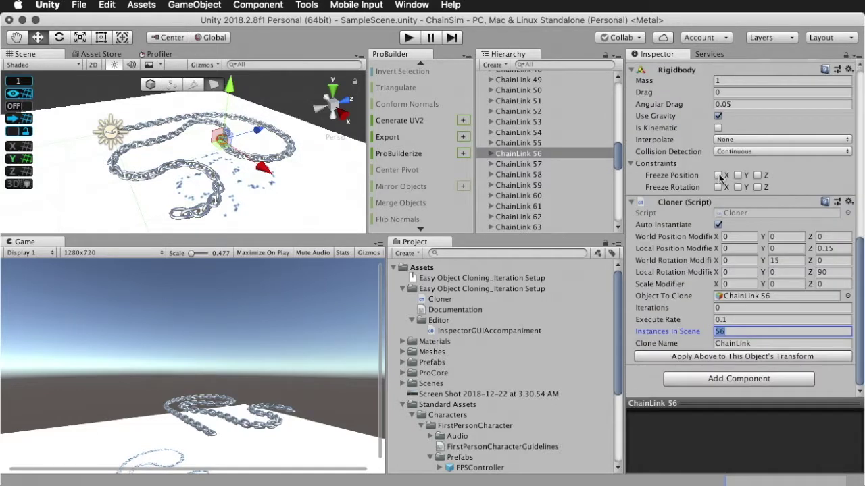
pyautogui.click(718, 176)
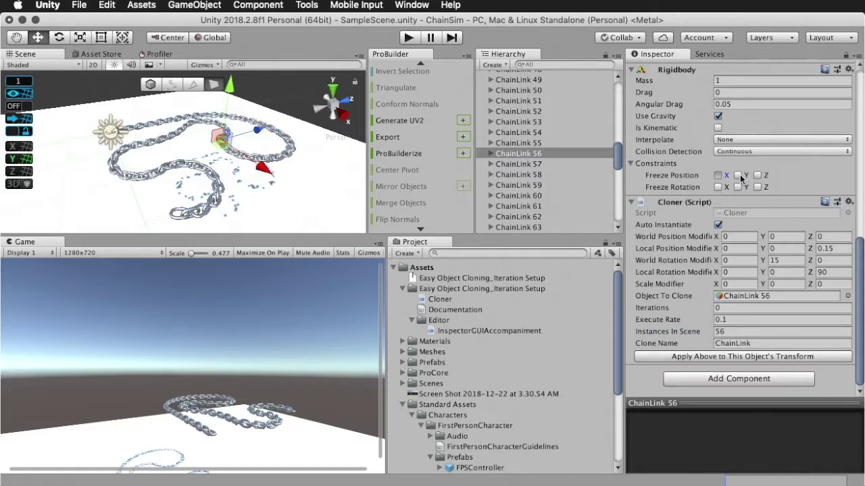
pyautogui.click(738, 176)
pyautogui.click(757, 175)
pyautogui.click(757, 175)
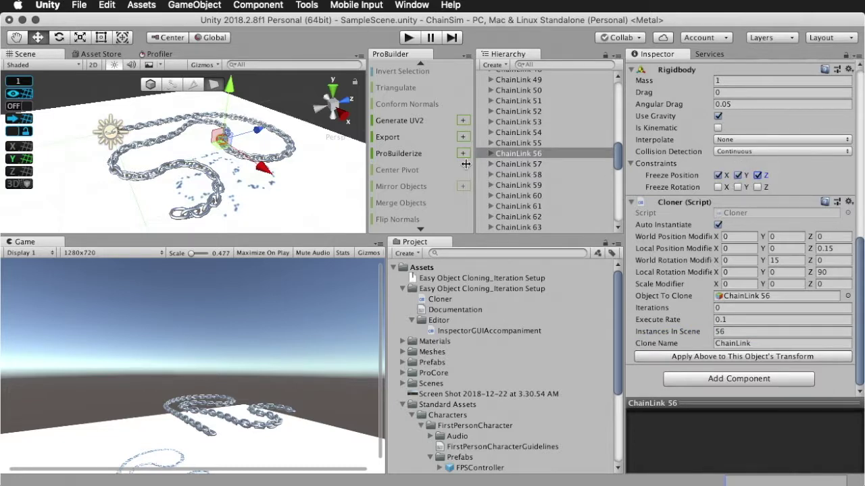
# Step: Select the original ChainLink at the chain's end and freeze its Rigidbody position on X, Y and Z
pyautogui.click(195, 212)
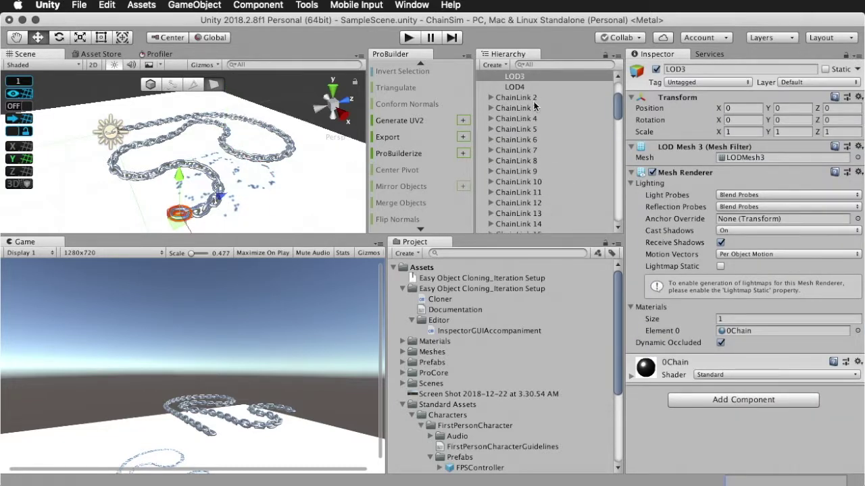
pyautogui.press('Left')
pyautogui.press('Left')
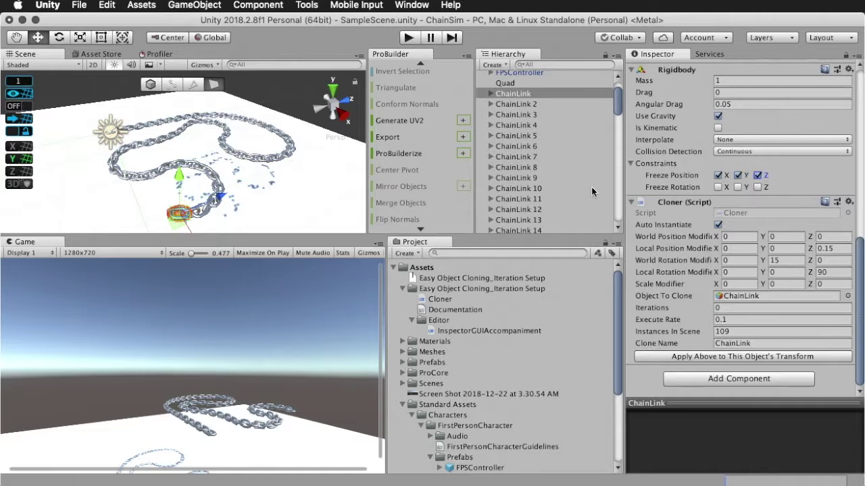
# Step: Rename ChainLink 56 as "Frozen" and the original end link as "ChainLink (Frozen)"
pyautogui.press('Return')
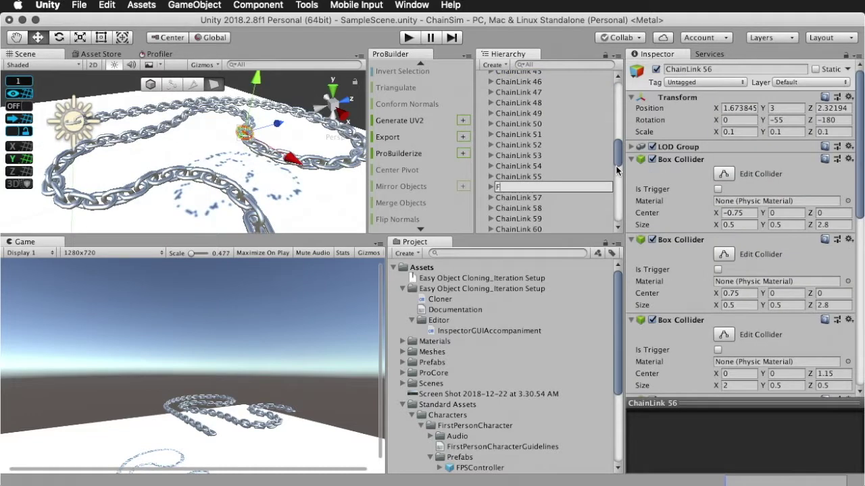
pyautogui.write('Fro')
pyautogui.write('nt')
pyautogui.press('Return')
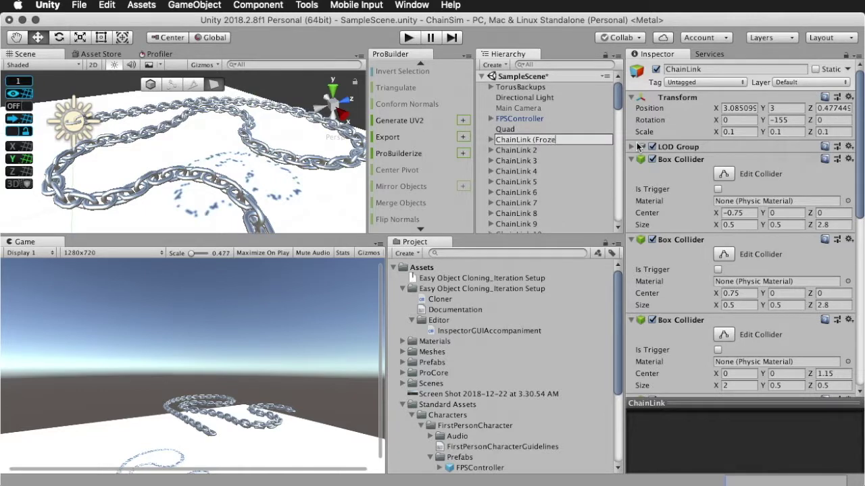
pyautogui.write('n)')
pyautogui.press('Return')
# Step: Select the Frozen link and frame it in the scene to examine how its neighbouring links connect
pyautogui.scroll(-10, 554, 146)
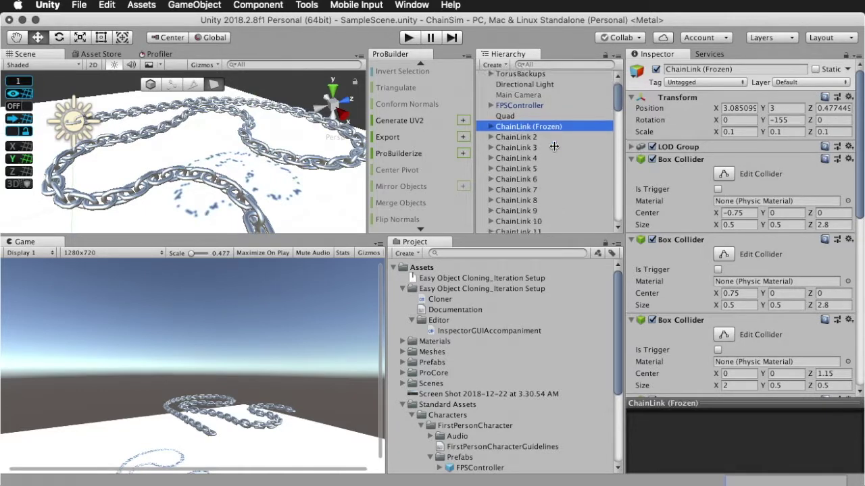
pyautogui.scroll(-5, 554, 146)
pyautogui.click(527, 157)
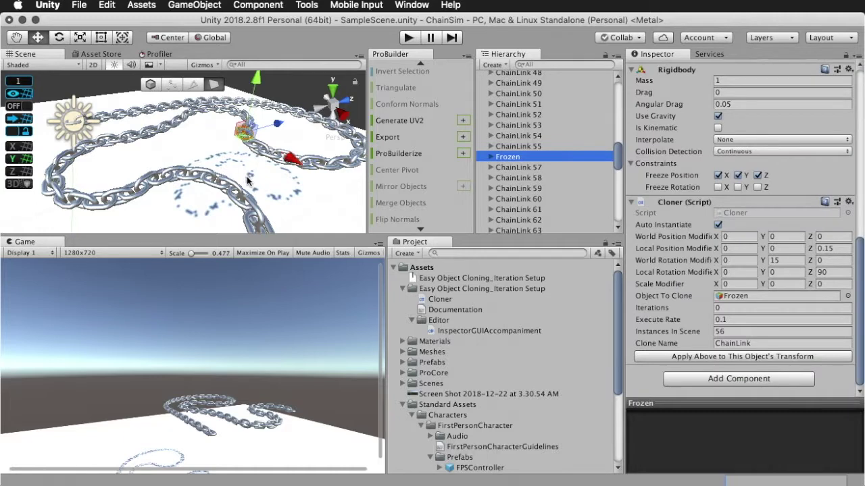
pyautogui.moveTo(207, 135); pyautogui.dragTo(227, 160, button='middle')
pyautogui.moveTo(227, 159); pyautogui.dragTo(224, 134)
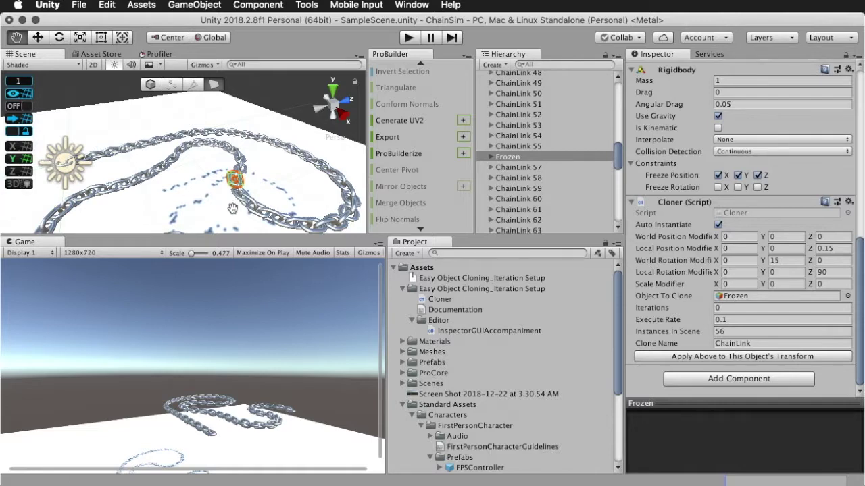
pyautogui.press('f')
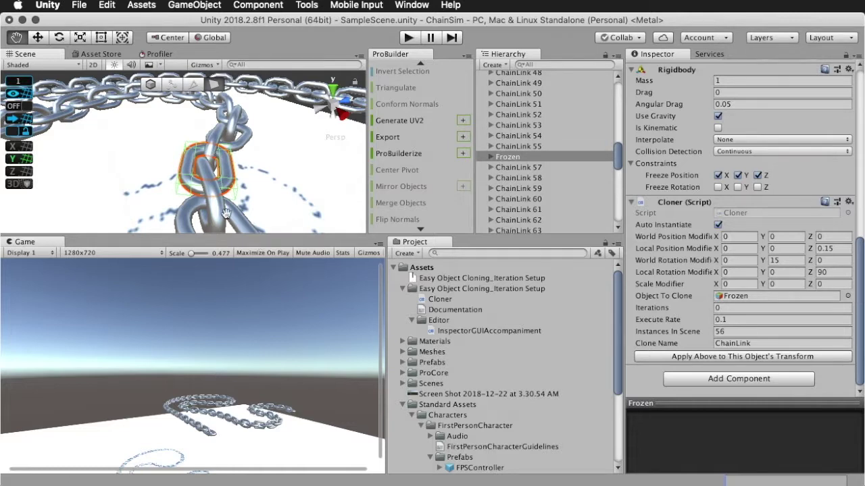
pyautogui.keyDown('alt'); pyautogui.moveTo(231, 189); pyautogui.dragTo(160, 196); pyautogui.keyUp('alt')
pyautogui.scroll(-10, 162, 203)
# Step: Select ChainLink 58, two links along from Frozen, and freeze its Rigidbody position on X, Y and Z
pyautogui.click(511, 167)
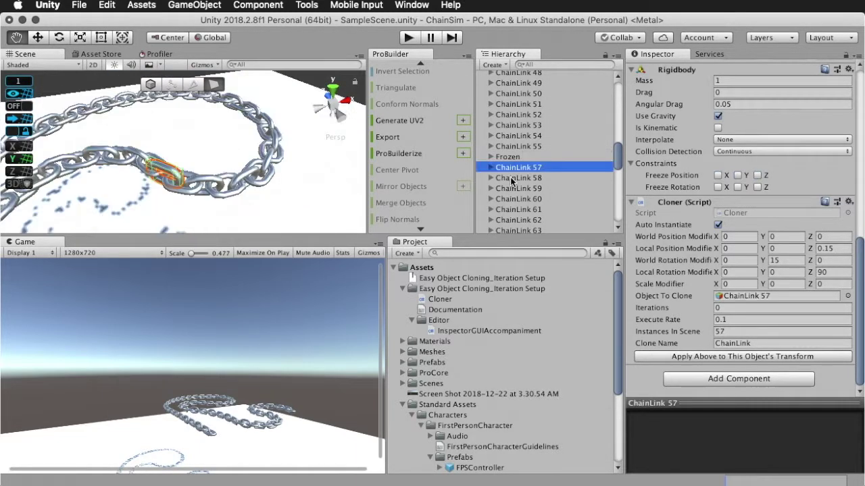
pyautogui.click(512, 178)
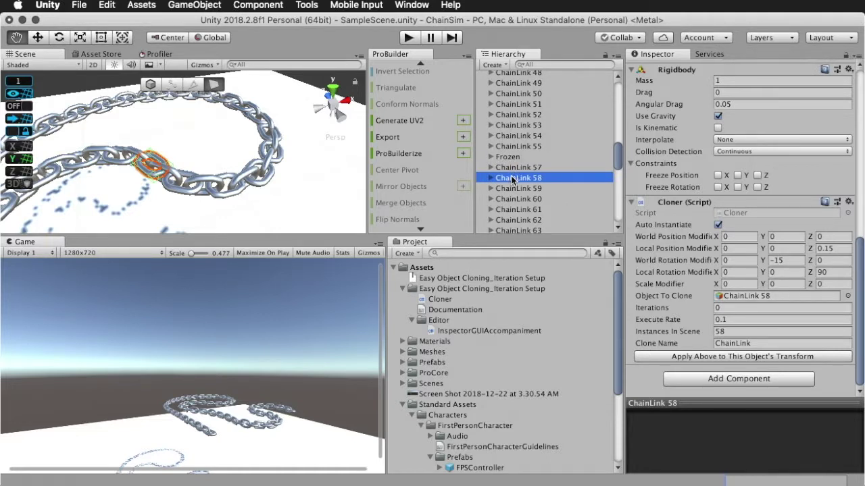
pyautogui.click(718, 176)
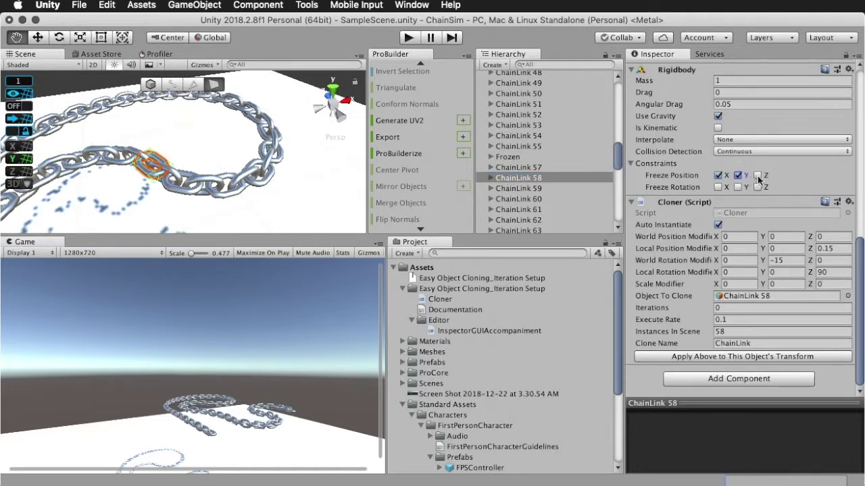
# Step: Look over the whole chain, then run the simulation and walk around the sections hanging from the frozen links
pyautogui.keyDown('alt'); pyautogui.moveTo(280, 165); pyautogui.dragTo(263, 166); pyautogui.keyUp('alt')
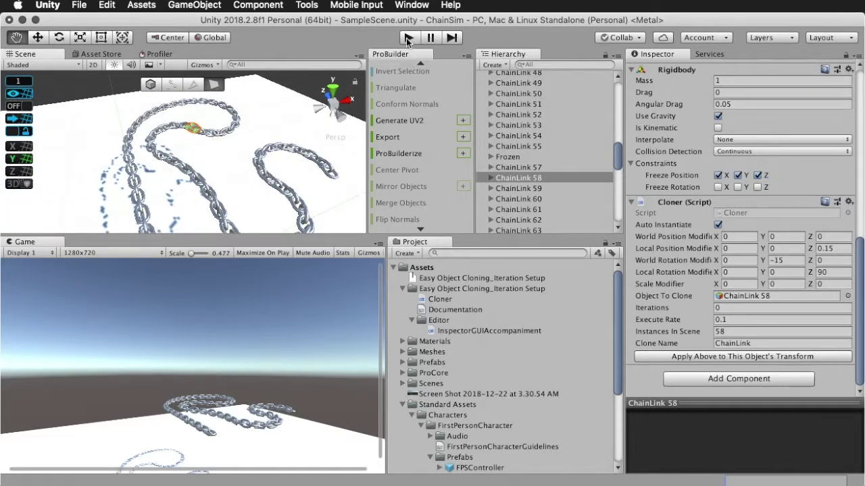
pyautogui.keyDown('alt'); pyautogui.moveTo(204, 120); pyautogui.dragTo(202, 137); pyautogui.keyUp('alt')
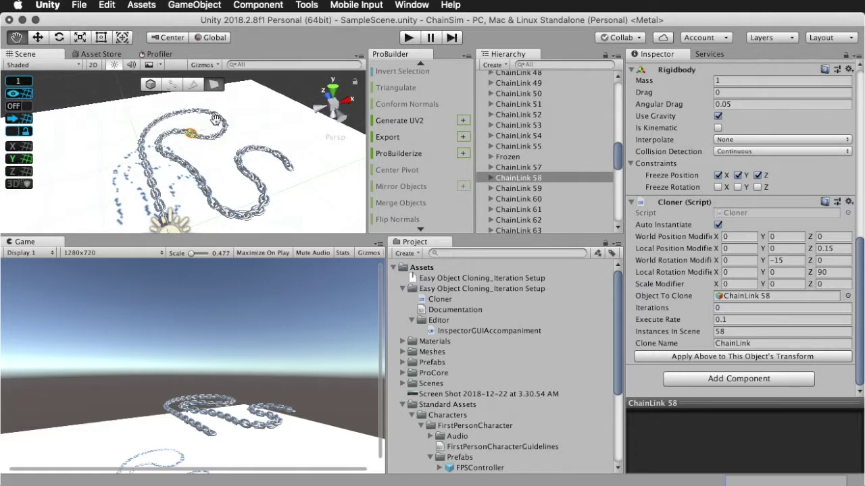
pyautogui.keyDown('alt'); pyautogui.moveTo(196, 158); pyautogui.dragTo(181, 140); pyautogui.keyUp('alt')
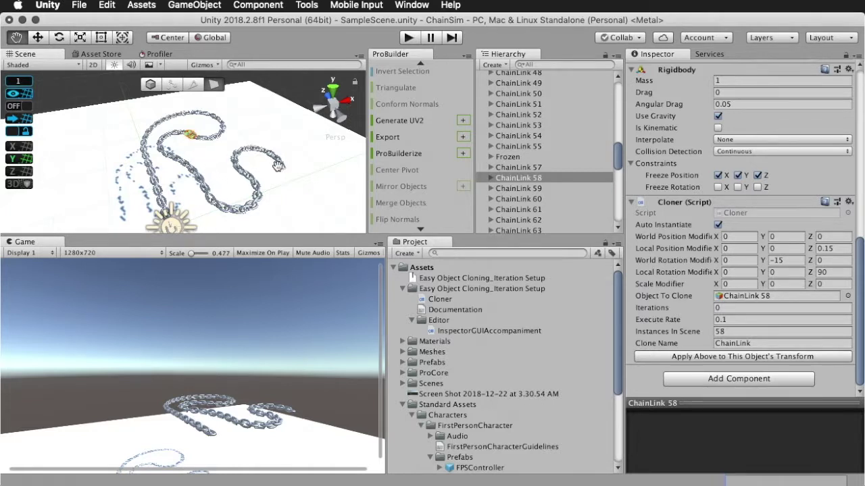
pyautogui.keyDown('alt'); pyautogui.moveTo(192, 160); pyautogui.dragTo(206, 151); pyautogui.keyUp('alt')
pyautogui.press('super+p')
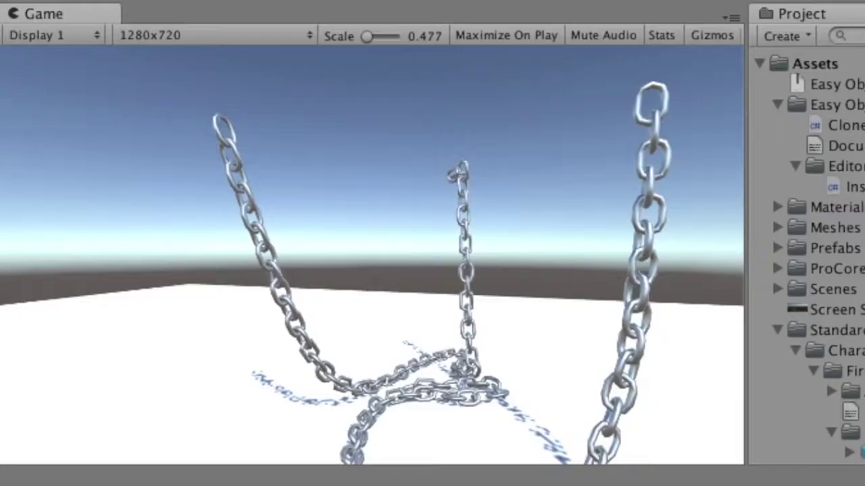
pyautogui.press('d')
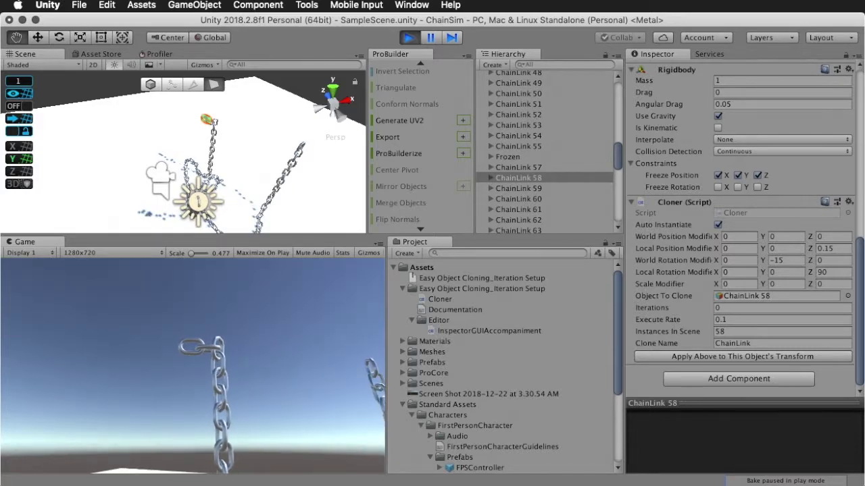
pyautogui.press('super+p')
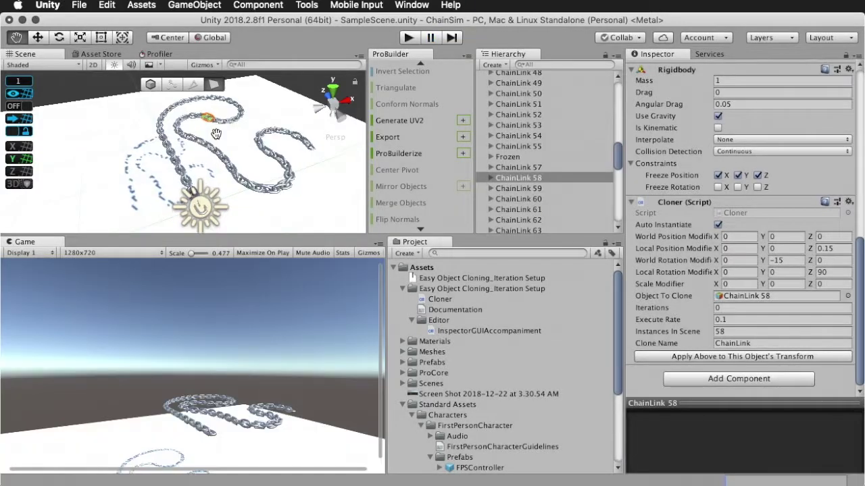
# Step: Rename ChainLink 58 as "Frozen"
pyautogui.scroll(5, 216, 133)
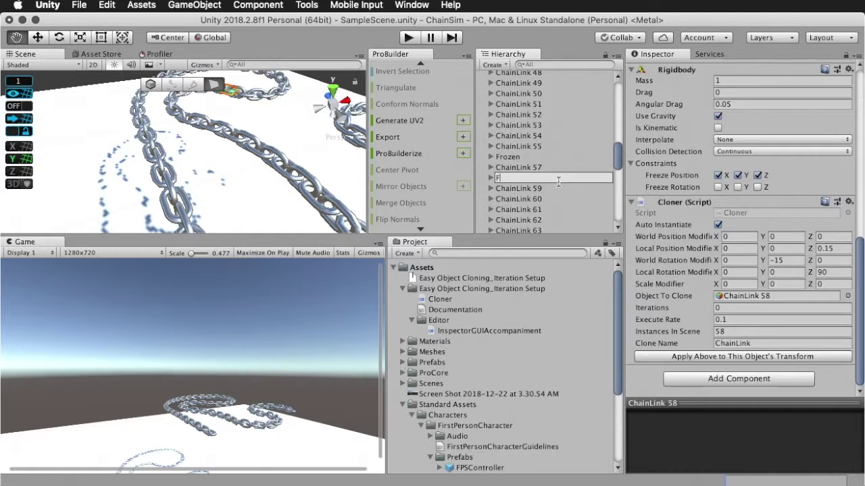
pyautogui.write('n')
pyautogui.press('Return')
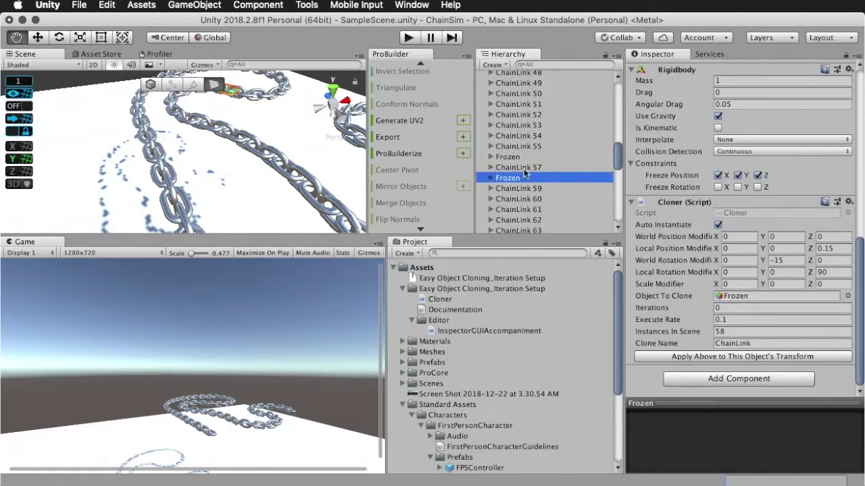
# Step: Delete ChainLink 57, the link between the two Frozen links
pyautogui.click(520, 168)
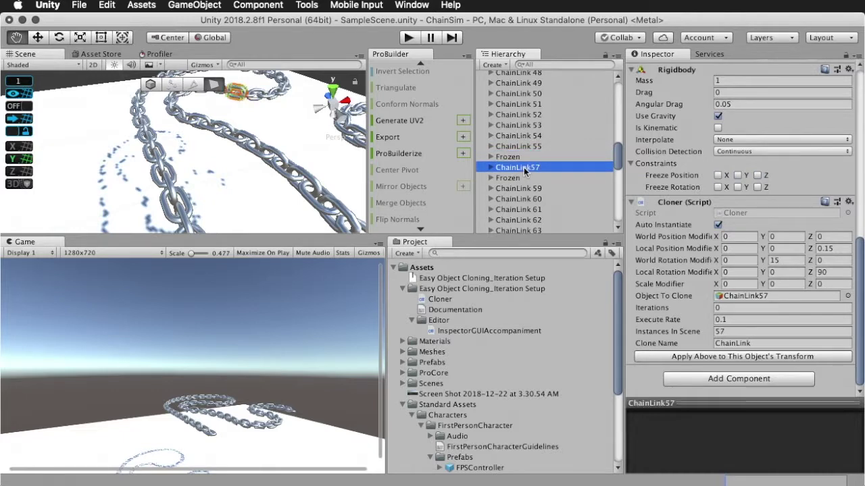
pyautogui.rightClick(524, 167)
pyautogui.click(554, 233)
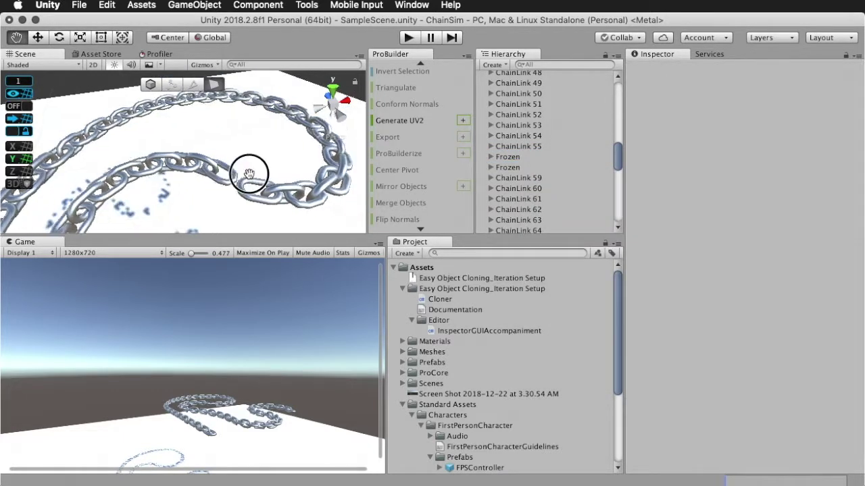
# Step: Examine the gap between the two Frozen links and run the simulation with the chain split there
pyautogui.keyDown('alt'); pyautogui.moveTo(283, 181); pyautogui.dragTo(217, 184); pyautogui.keyUp('alt')
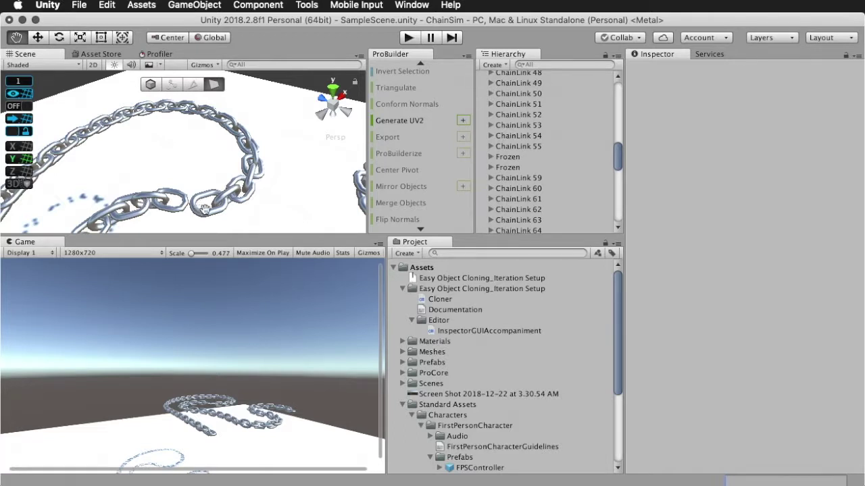
pyautogui.moveTo(204, 208)
pyautogui.mouseDown()
pyautogui.moveTo(208, 200)
pyautogui.moveTo(195, 196)
pyautogui.mouseUp()
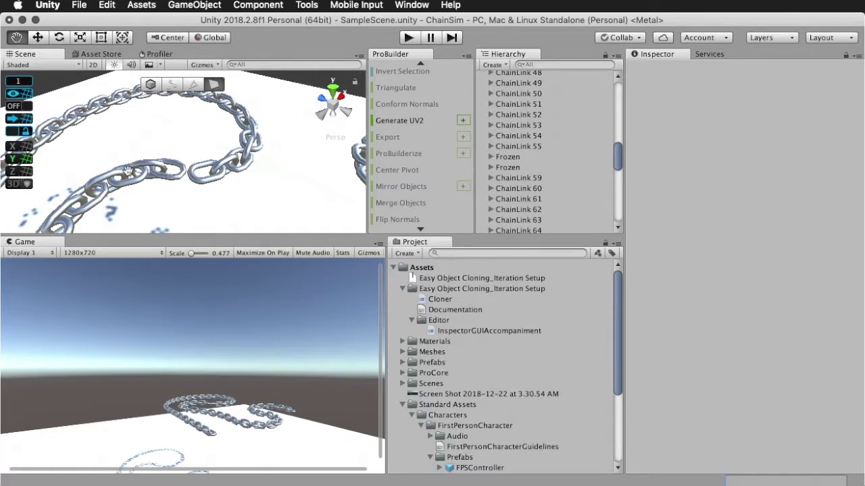
pyautogui.press('super+p')
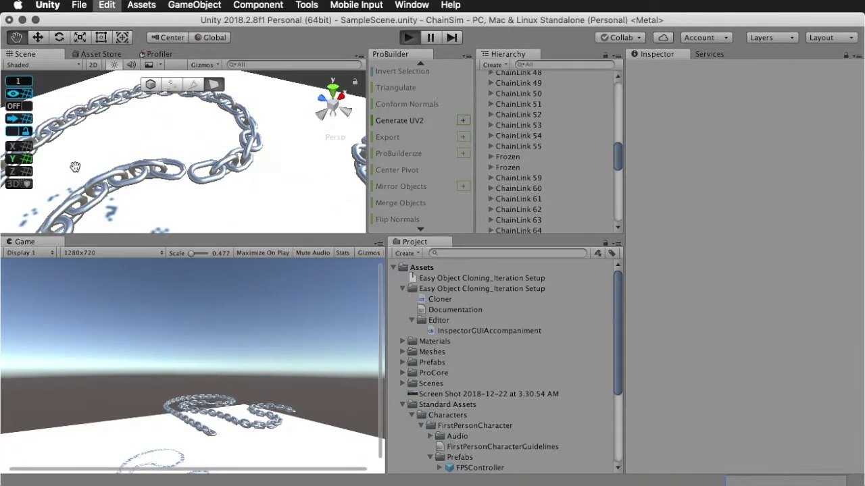